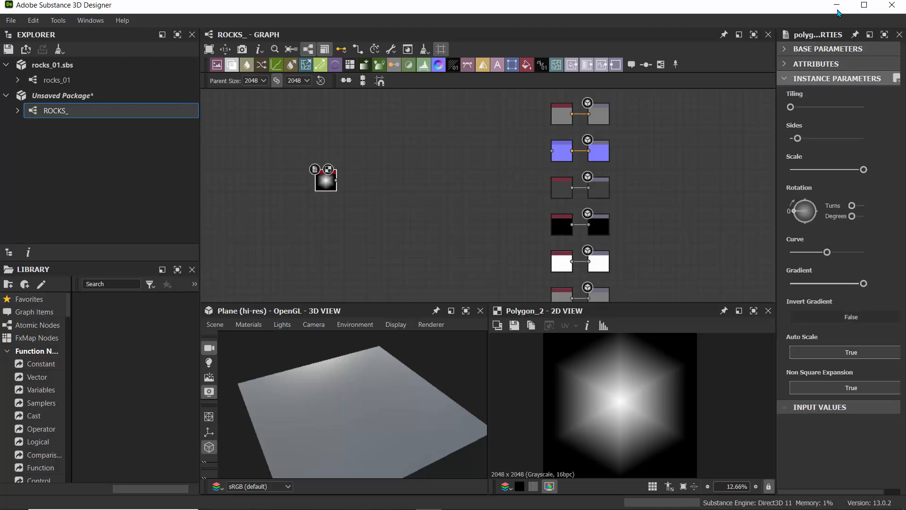
Step: Set the Polygon 2 node's number of sides to 9
click(801, 139)
drag(801, 139, 823, 138)
drag(776, 108, 731, 108)
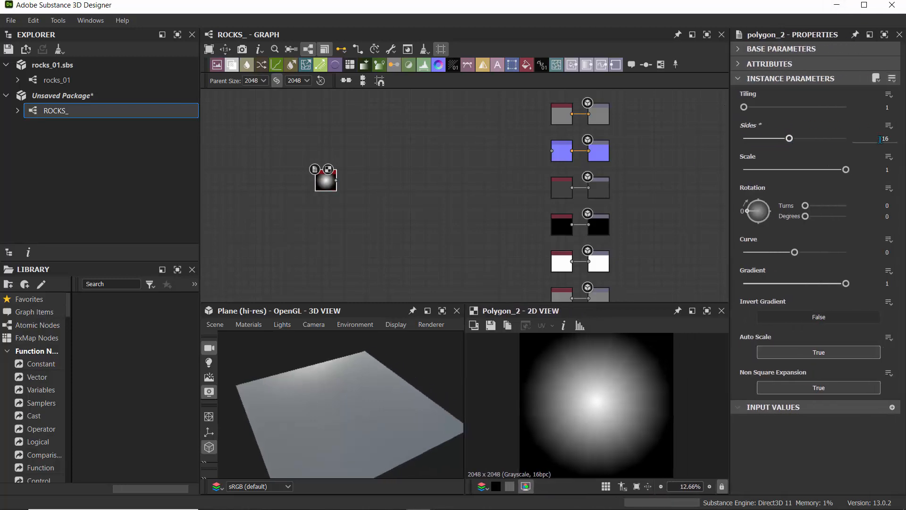
click(395, 188)
scroll(310, 187, up, 6)
middle_drag(339, 185, 297, 210)
scroll(285, 197, up, 2)
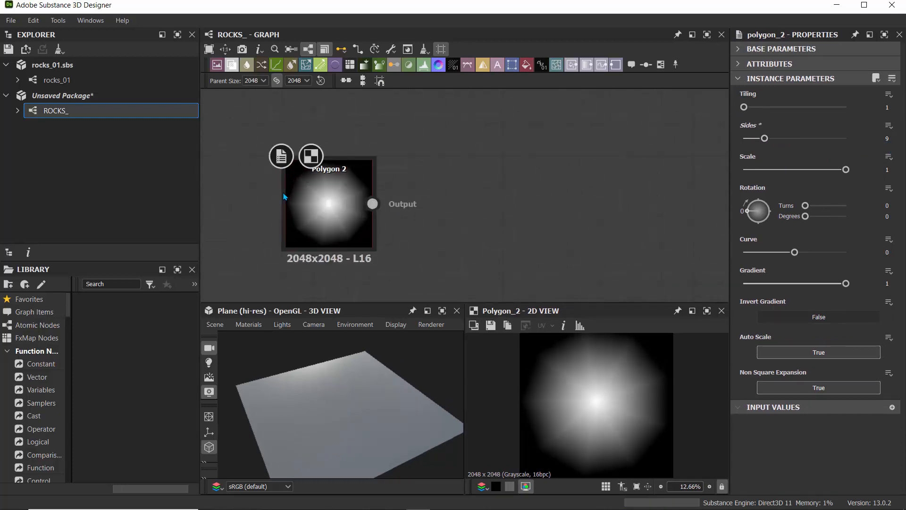
Step: Set the Polygon 2 node's scale to 0.7
scroll(285, 197, down, 1)
click(303, 199)
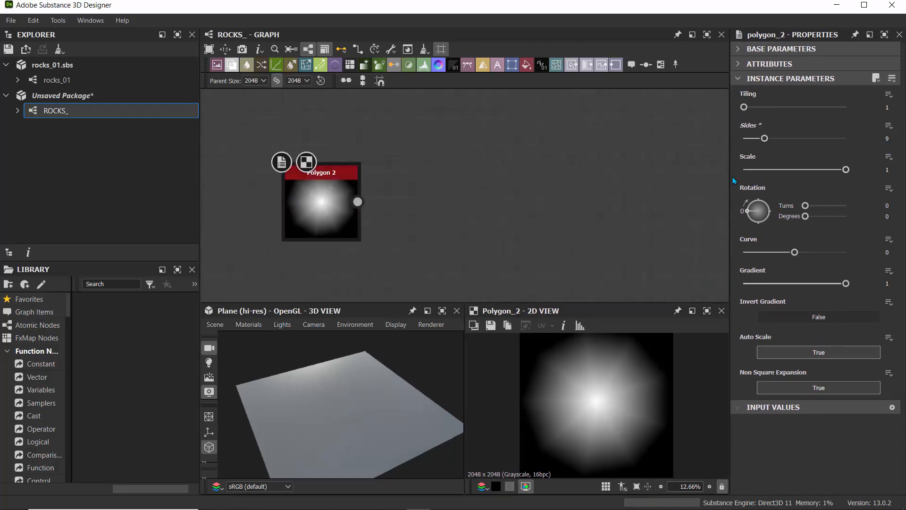
drag(844, 170, 827, 170)
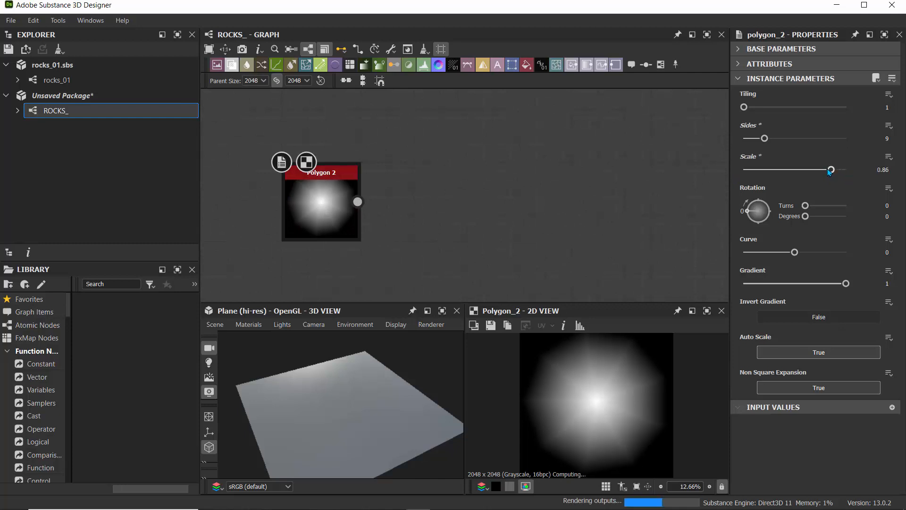
click(883, 169)
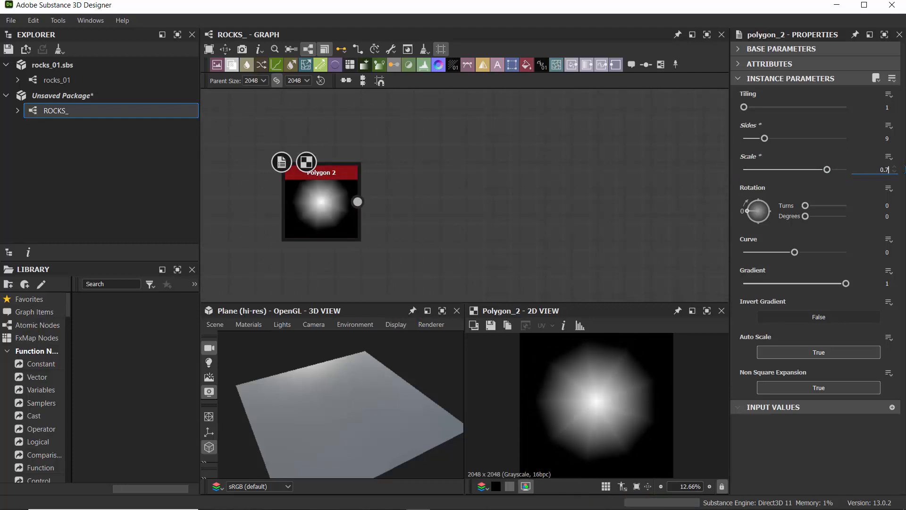
key(Return)
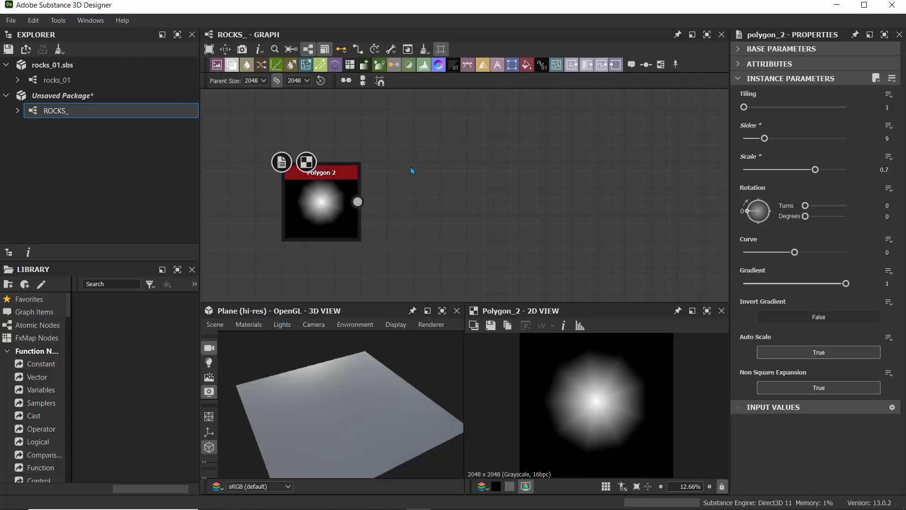
Step: Add a Cells 1 noise node to the graph beside the Polygon 2 node
click(440, 152)
key(space)
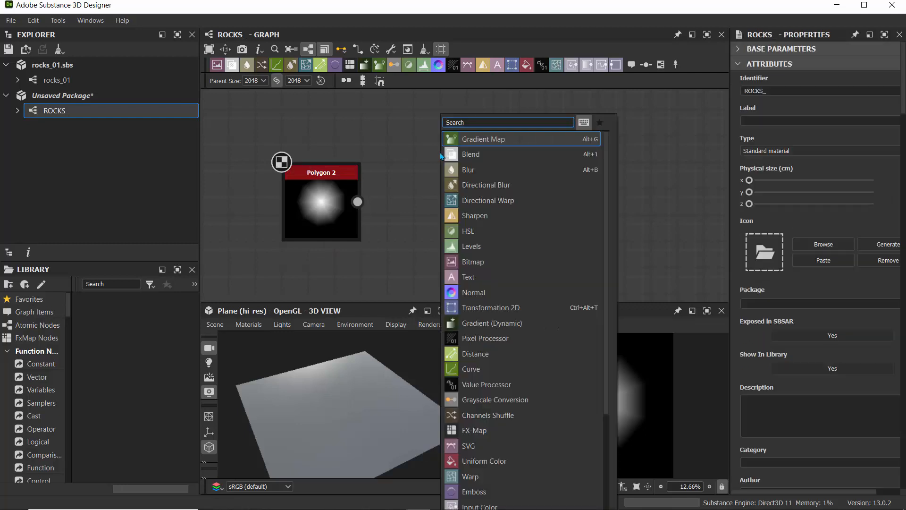
text(cells)
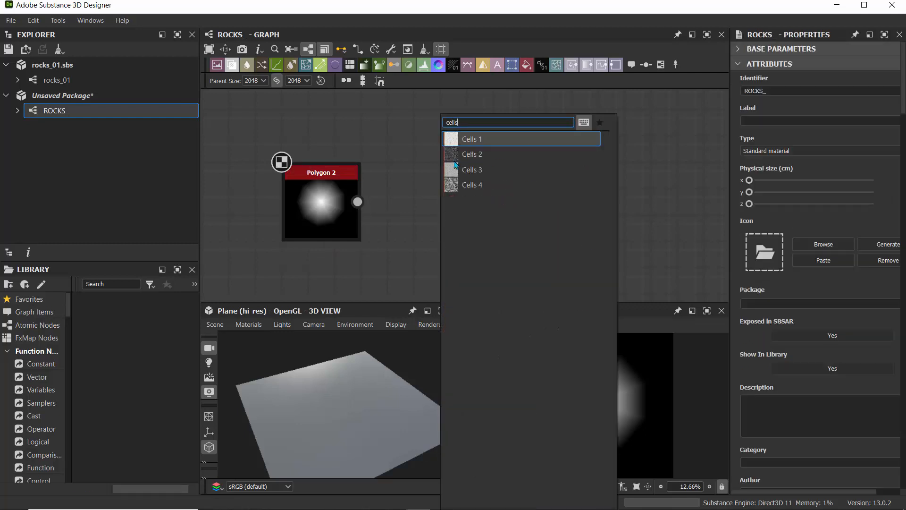
key(Return)
scroll(431, 152, up, 5)
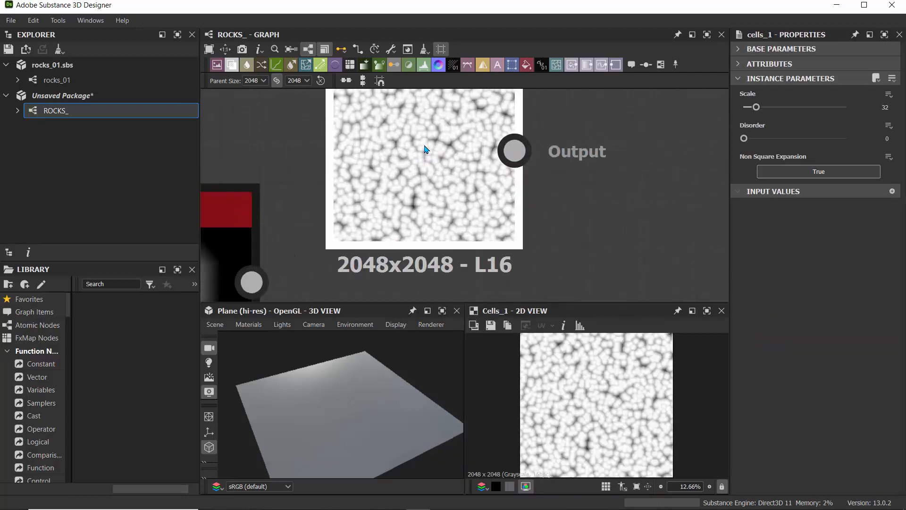
scroll(486, 179, down, 5)
drag(400, 211, 320, 172)
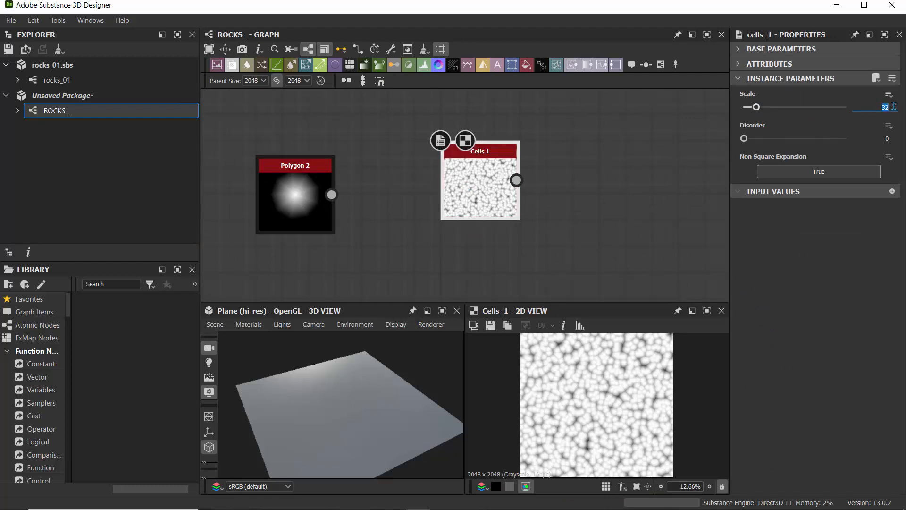
Step: Set the Cells 1 node's scale to 4
text(4)
key(Return)
scroll(619, 366, up, 1)
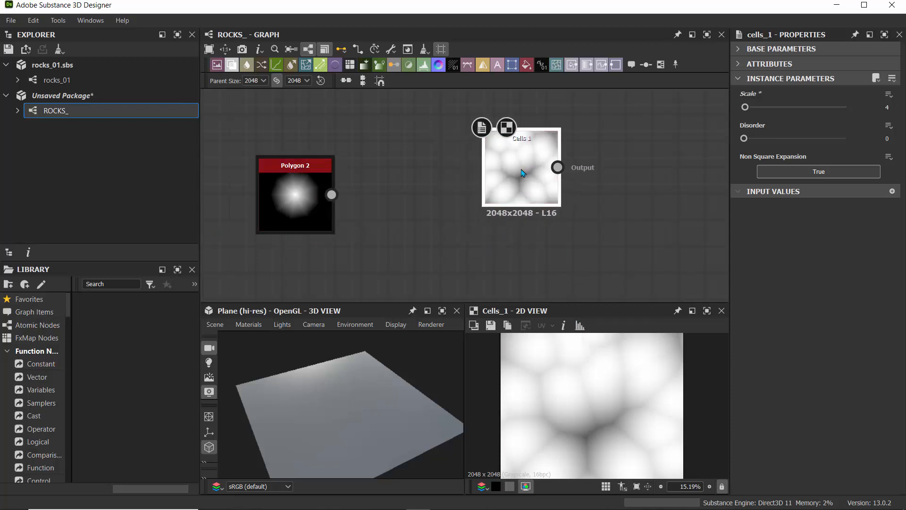
scroll(443, 187, down, 2)
Step: Add a Blend node with Cells 1 as its background and Polygon 2 as its foreground, placing Cells 1 above Polygon 2
drag(466, 157, 426, 123)
click(579, 155)
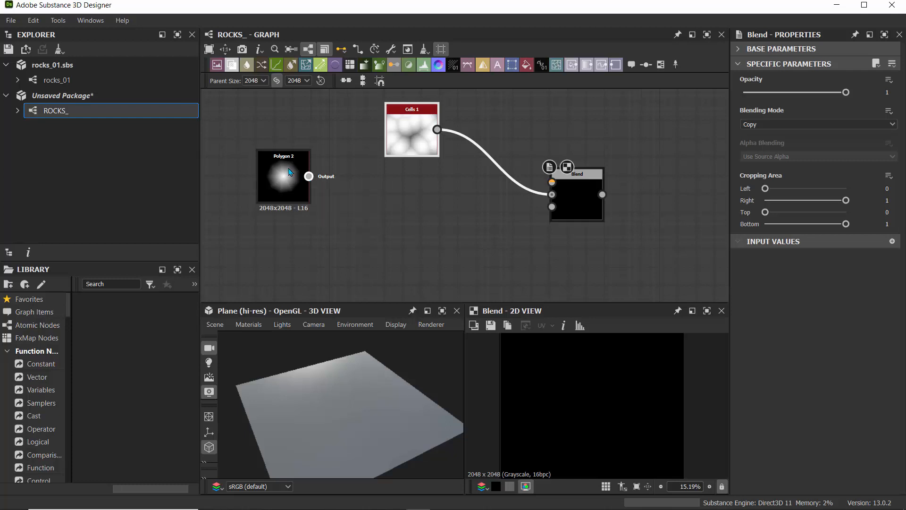
drag(308, 176, 552, 182)
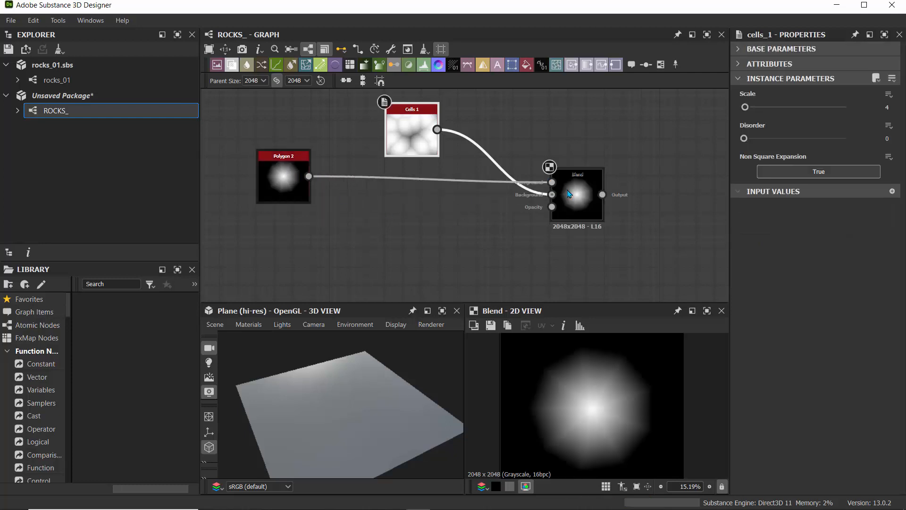
drag(413, 137, 385, 137)
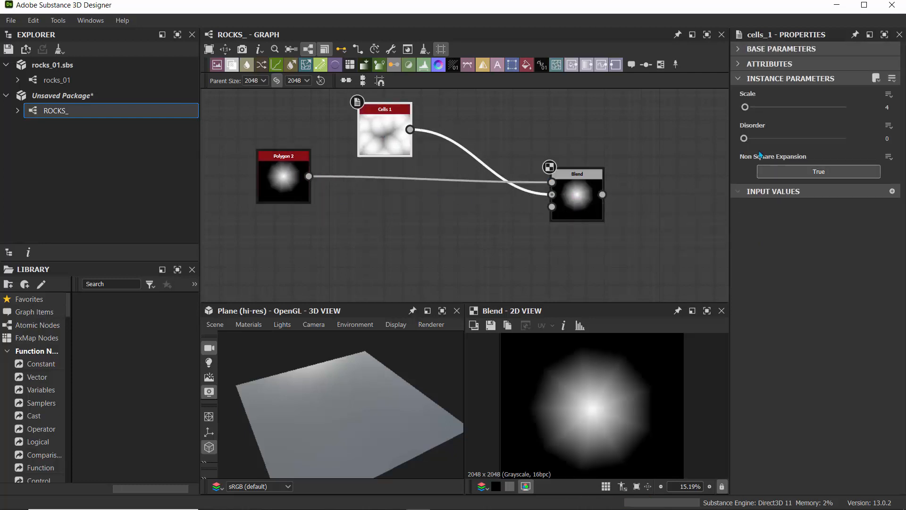
Step: Set the Blend node's blending mode to Subtract
click(590, 190)
click(755, 124)
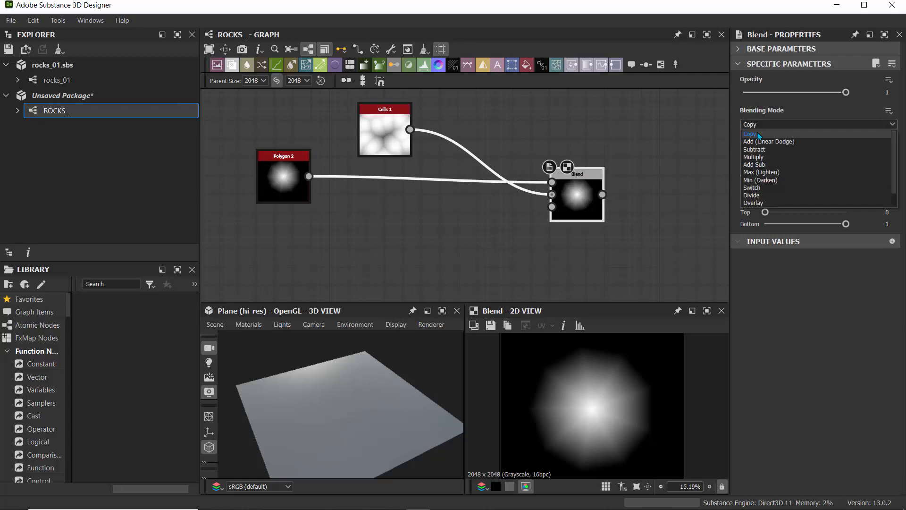
click(754, 150)
scroll(578, 195, up, 4)
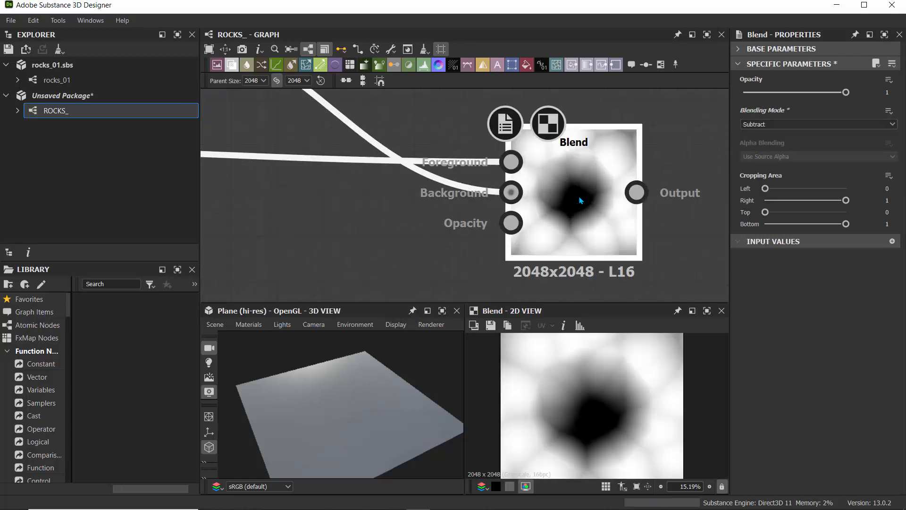
scroll(578, 196, down, 3)
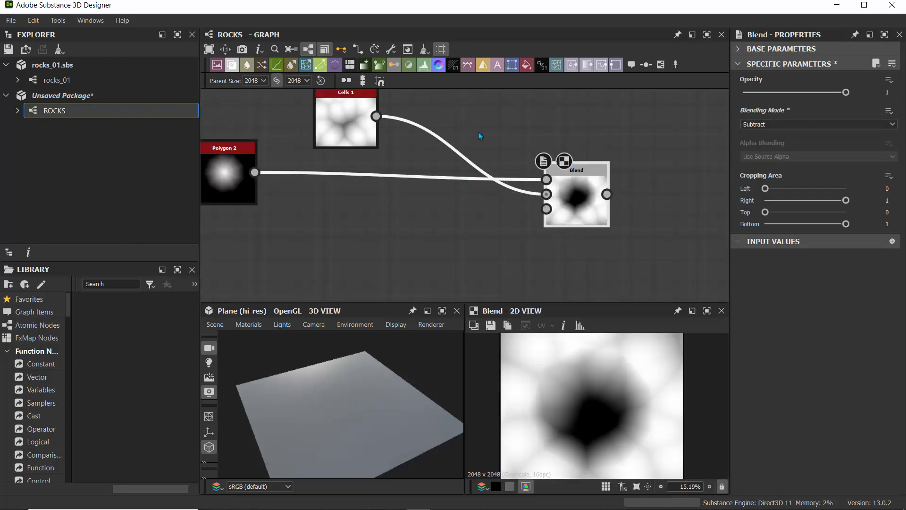
Step: Swap the Blend node's inputs so Cells 1 feeds the foreground and Polygon 2 the background, and inspect the resulting shape in the 2D view
drag(479, 132, 478, 219)
key(x)
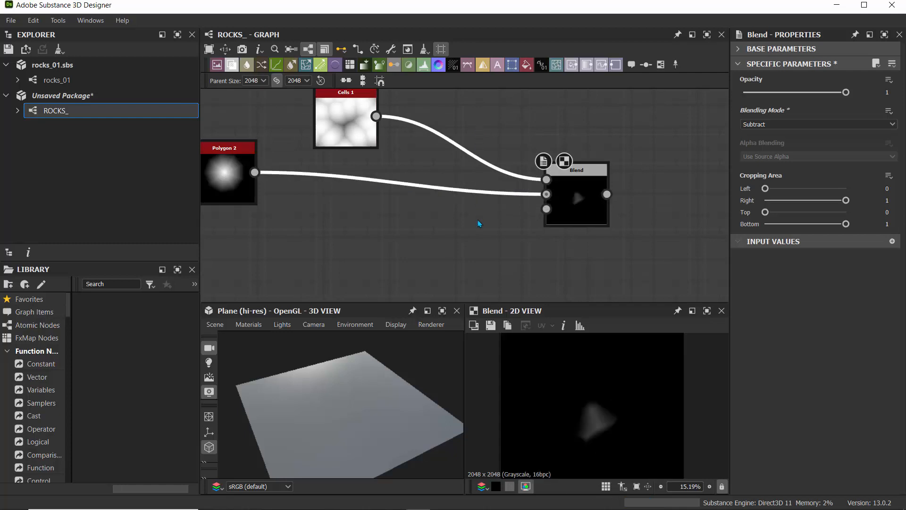
scroll(580, 192, up, 4)
scroll(580, 192, down, 3)
scroll(556, 394, up, 5)
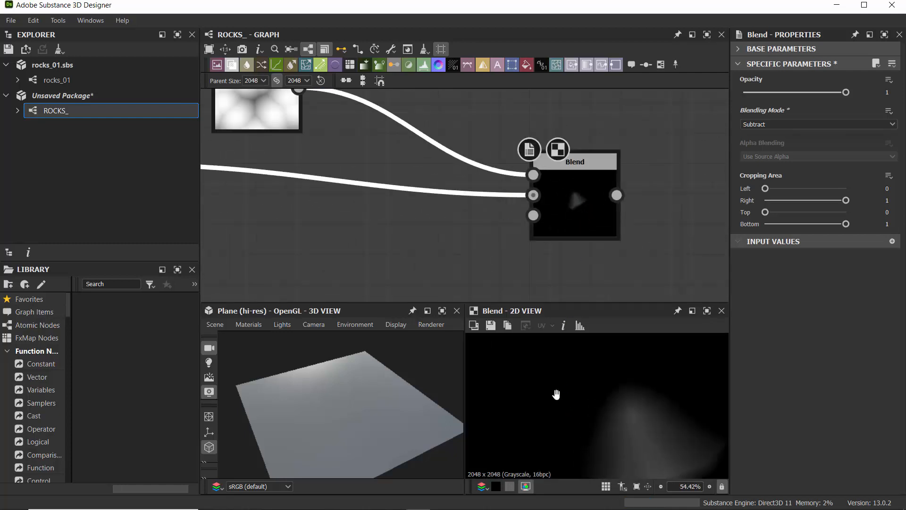
scroll(556, 394, down, 3)
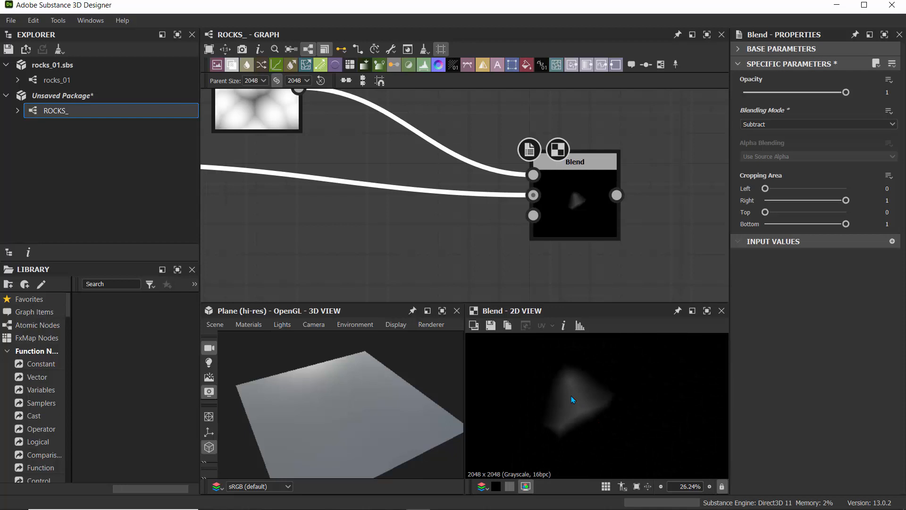
Step: Add an Auto Levels node after the Blend node and connect the Blend output to it
middle_drag(480, 269, 278, 274)
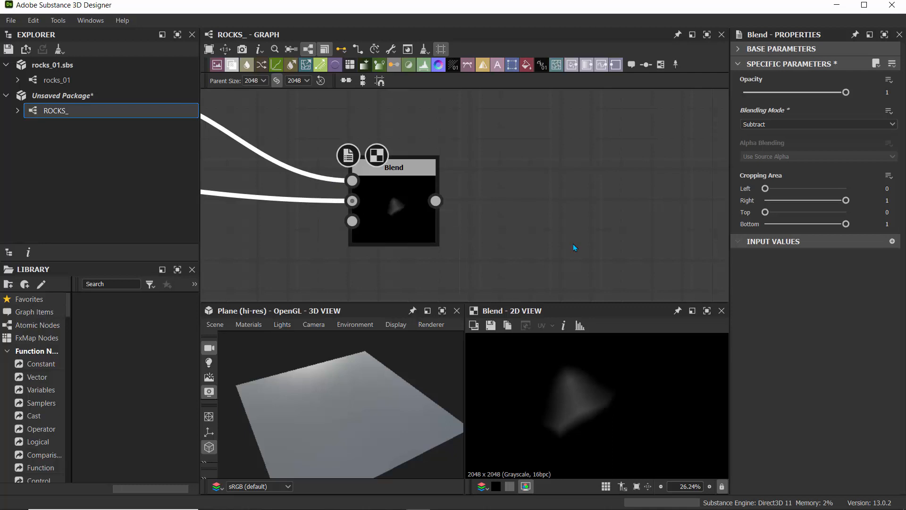
key(space)
text(a)
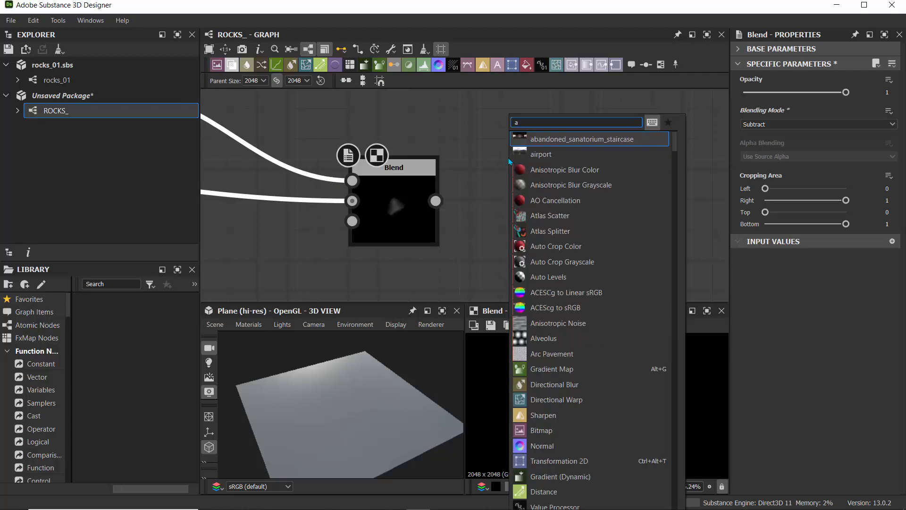
text(uto)
click(549, 170)
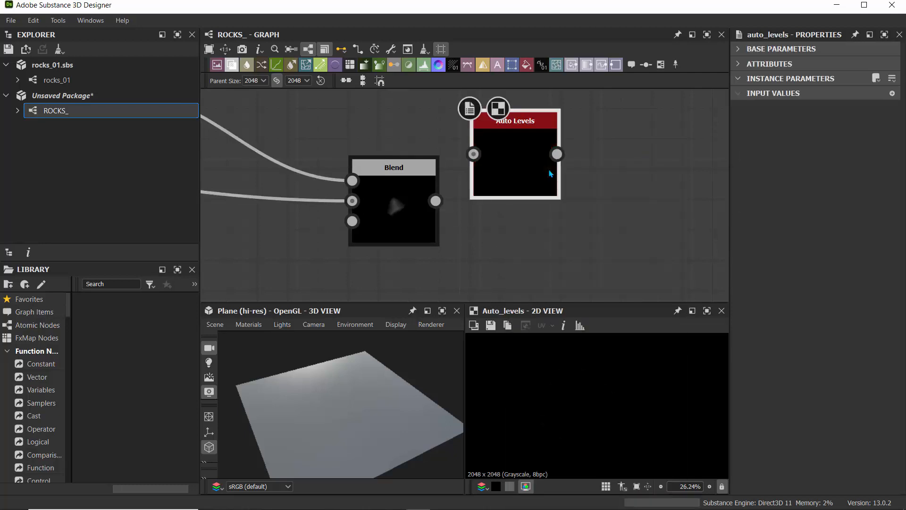
drag(550, 173, 581, 218)
drag(435, 200, 502, 200)
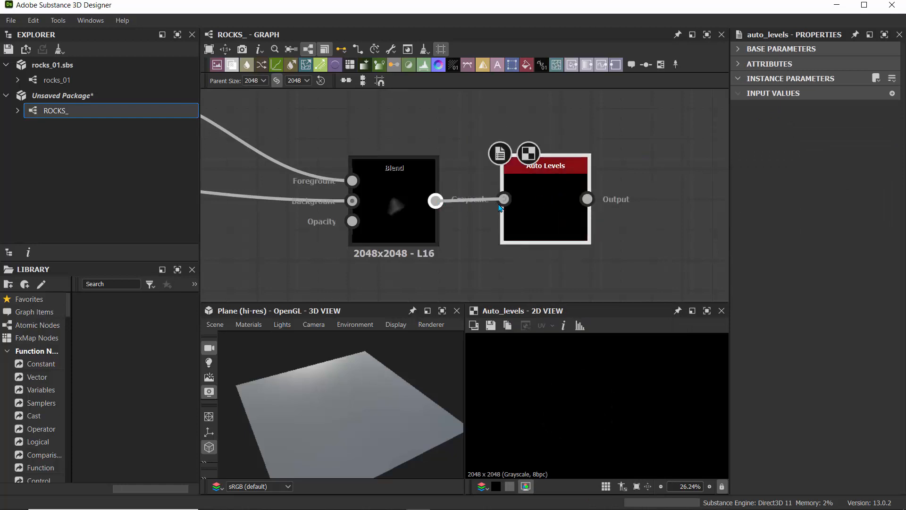
drag(394, 208, 364, 161)
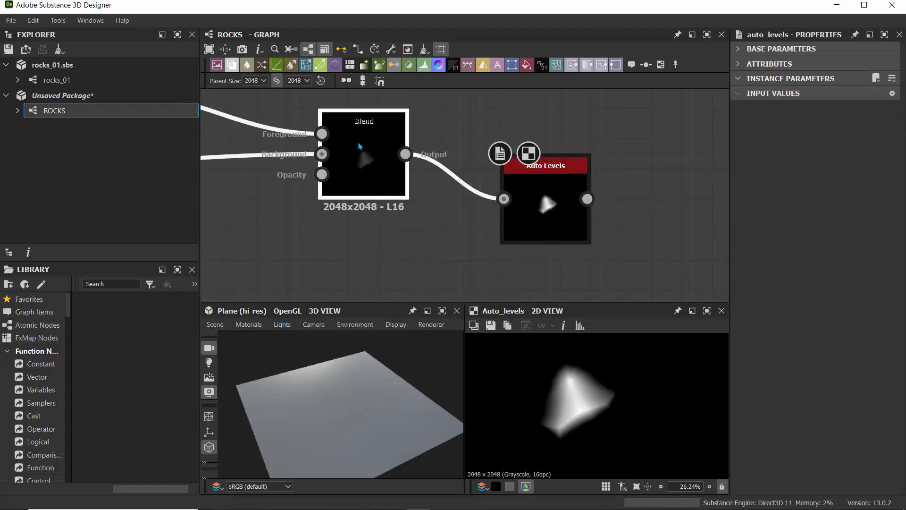
Step: Move the column of material output nodes far to the right of the Auto Levels node to free up graph space
scroll(431, 230, down, 5)
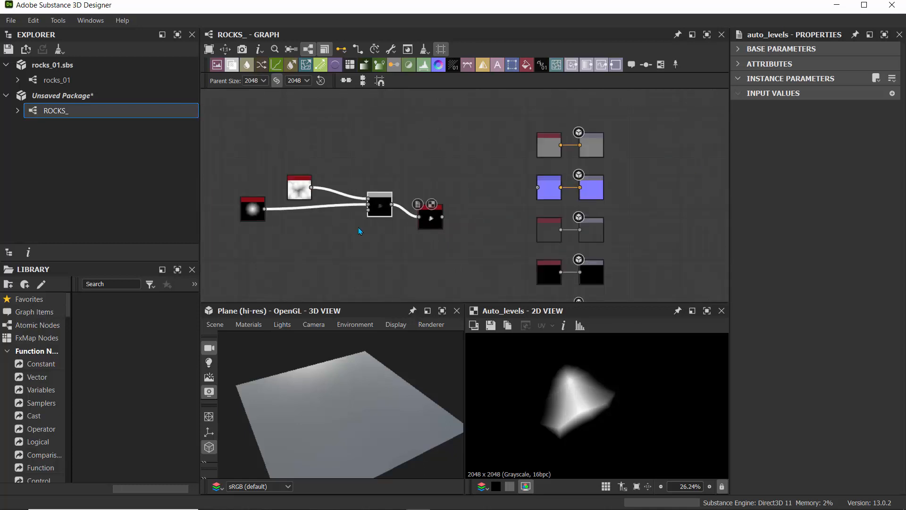
middle_drag(360, 229, 401, 236)
scroll(400, 230, down, 3)
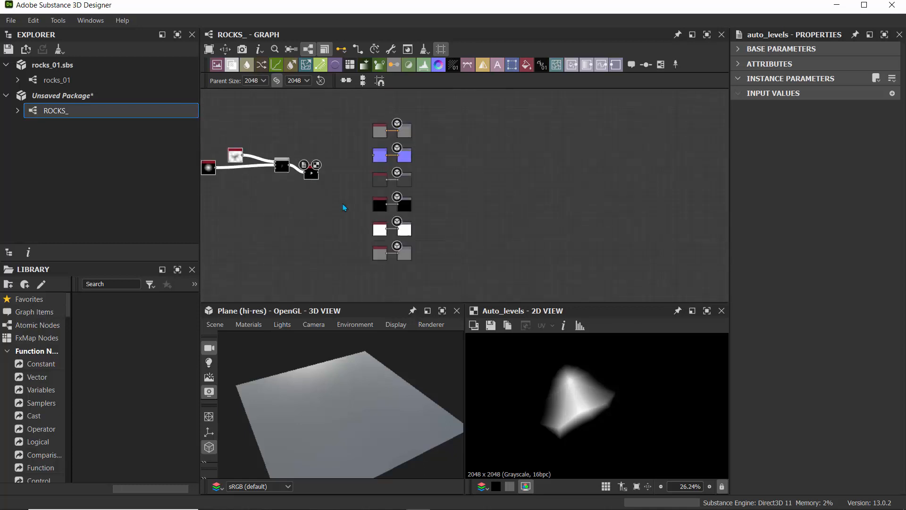
middle_drag(367, 208, 404, 206)
drag(411, 136, 642, 135)
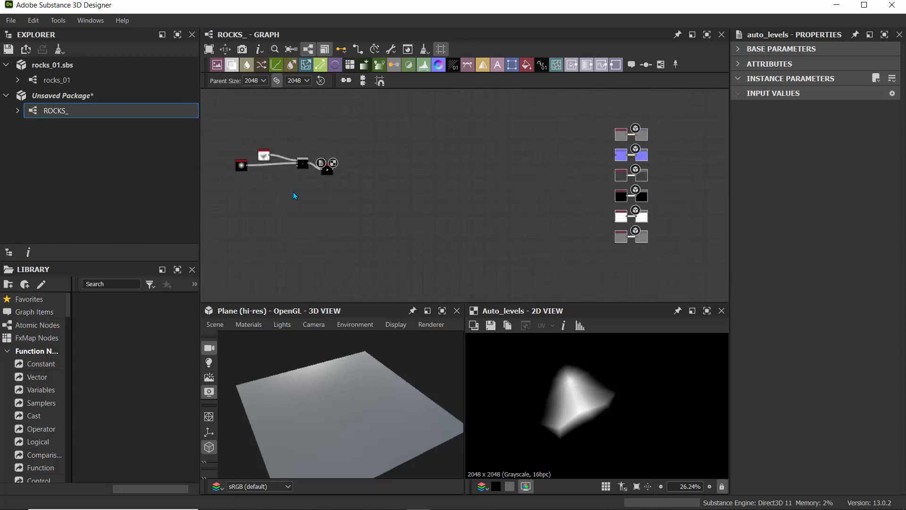
middle_drag(243, 174, 336, 199)
scroll(336, 199, up, 4)
drag(287, 152, 529, 223)
middle_drag(517, 188, 424, 195)
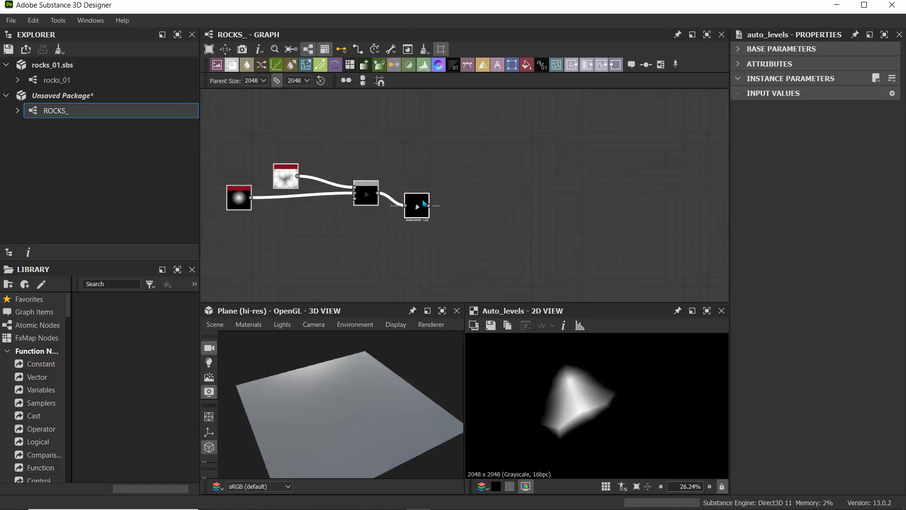
scroll(421, 191, up, 3)
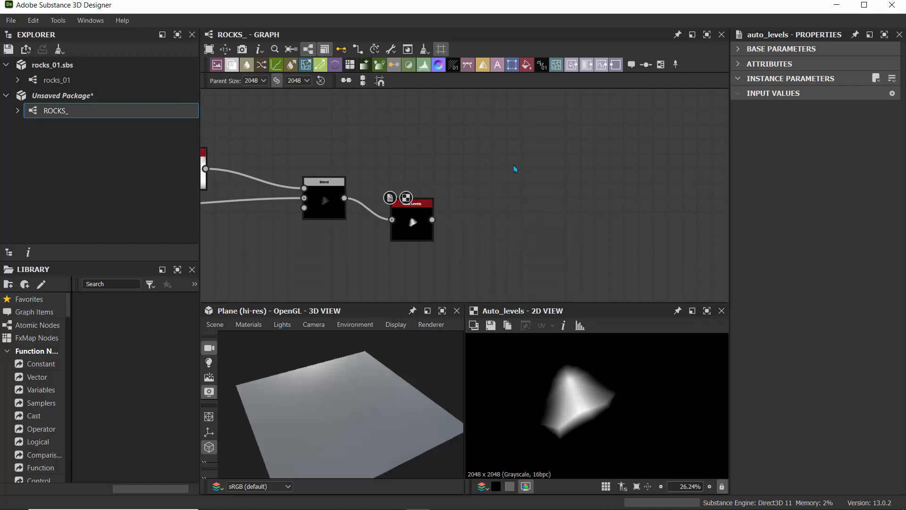
Step: Add a Slope Blur Grayscale node, connect Auto Levels to its Grayscale input, and reposition the Auto Levels node between Blend and the blur
key(space)
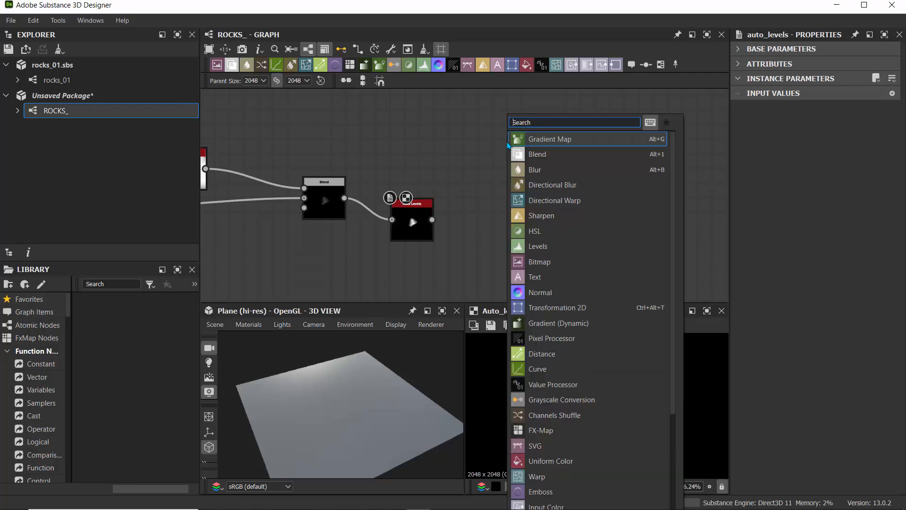
text(slope)
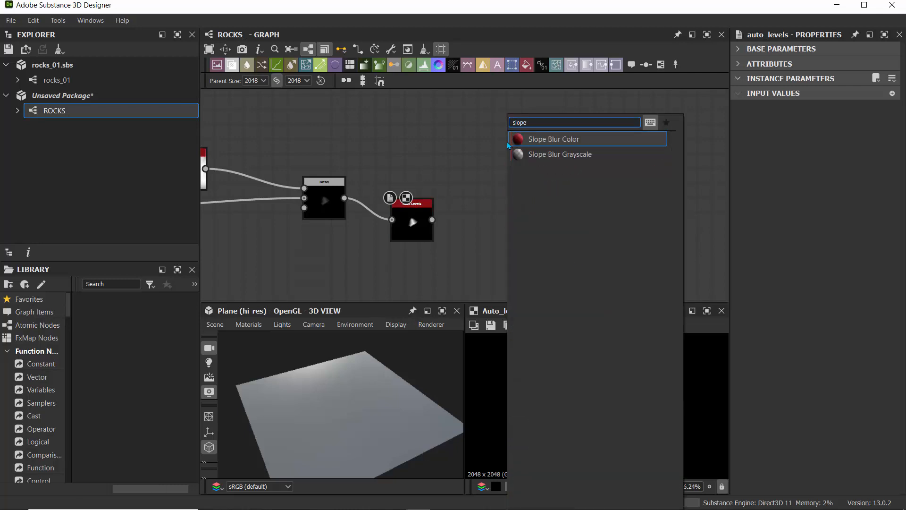
click(549, 154)
drag(507, 150, 621, 206)
scroll(491, 213, up, 2)
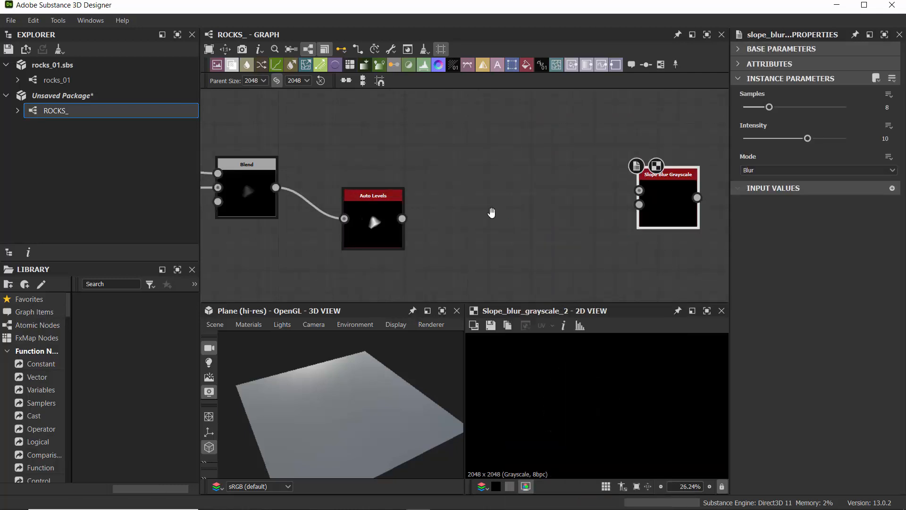
middle_drag(491, 212, 414, 198)
drag(324, 204, 562, 178)
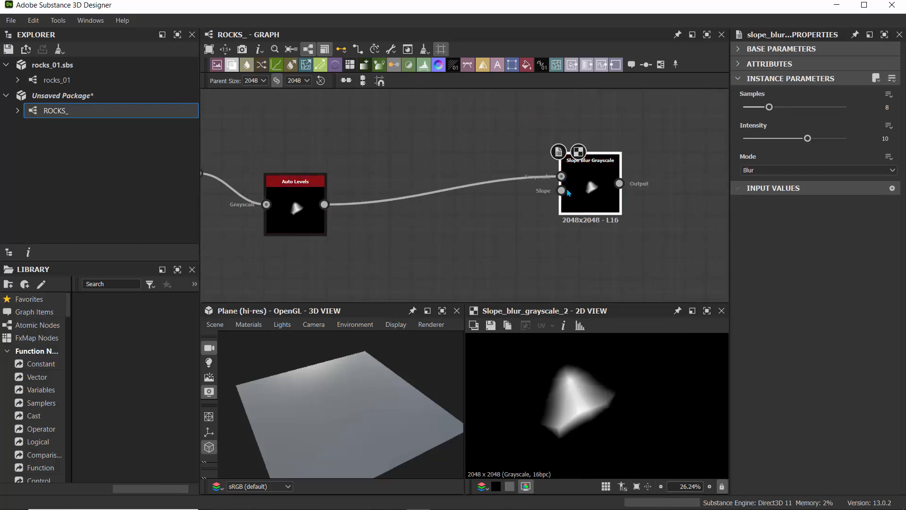
middle_drag(331, 186, 339, 153)
drag(298, 161, 404, 131)
Step: Add a Crystal 1 noise node in the empty graph space below the Blend and Auto Levels nodes
scroll(360, 228, down, 3)
middle_drag(338, 239, 368, 217)
key(space)
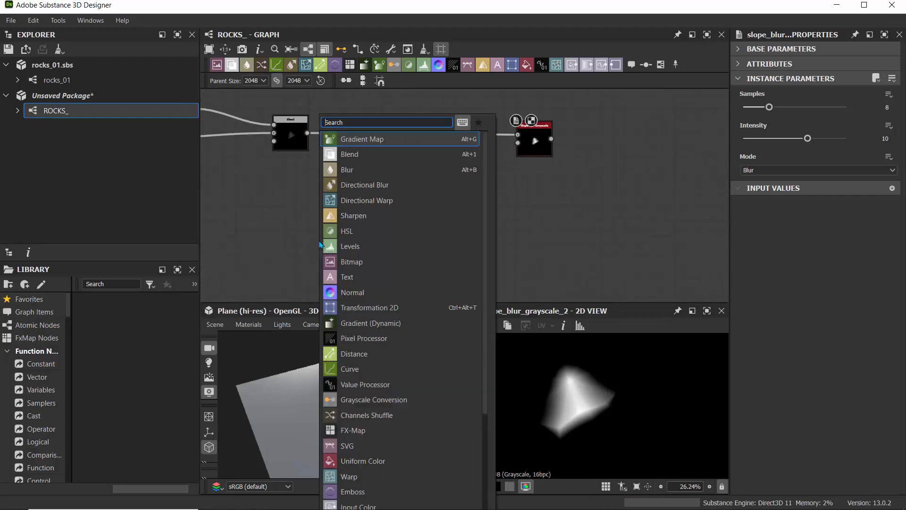
text(cry)
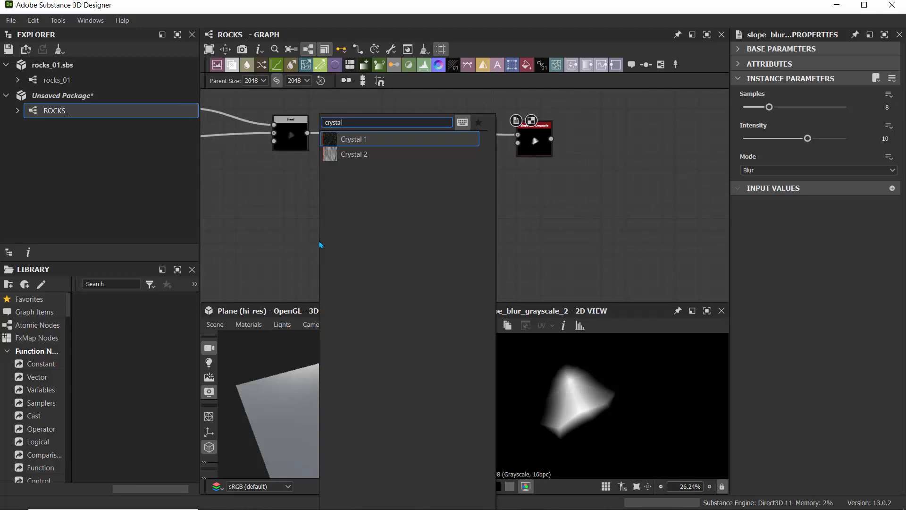
text(stal)
key(Return)
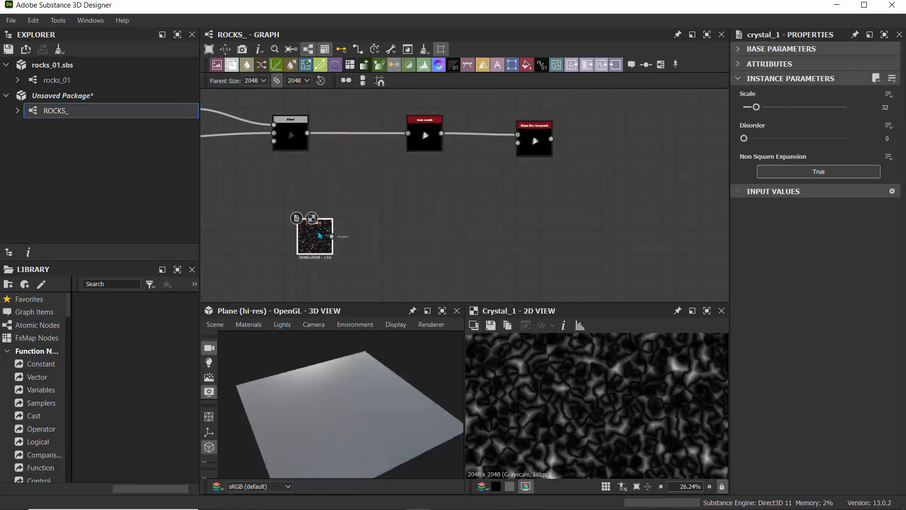
Step: Set the Crystal 1 node's Scale to 3 and check the enlarged pattern in the 2D view
scroll(314, 231, up, 3)
scroll(314, 232, down, 2)
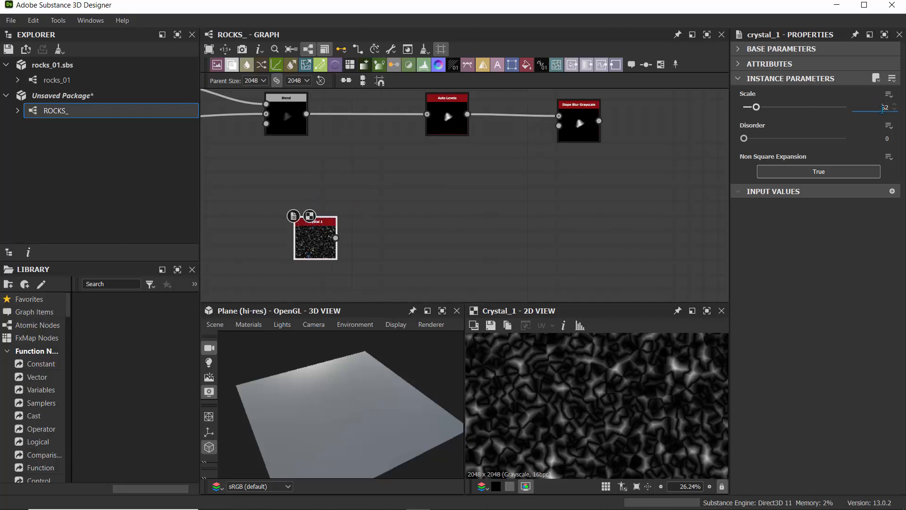
key(Return)
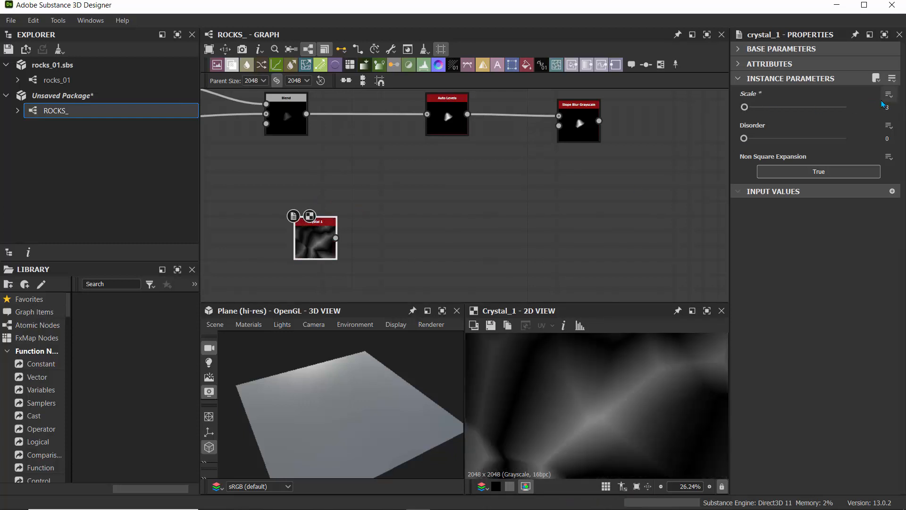
scroll(568, 372, down, 3)
scroll(569, 372, up, 2)
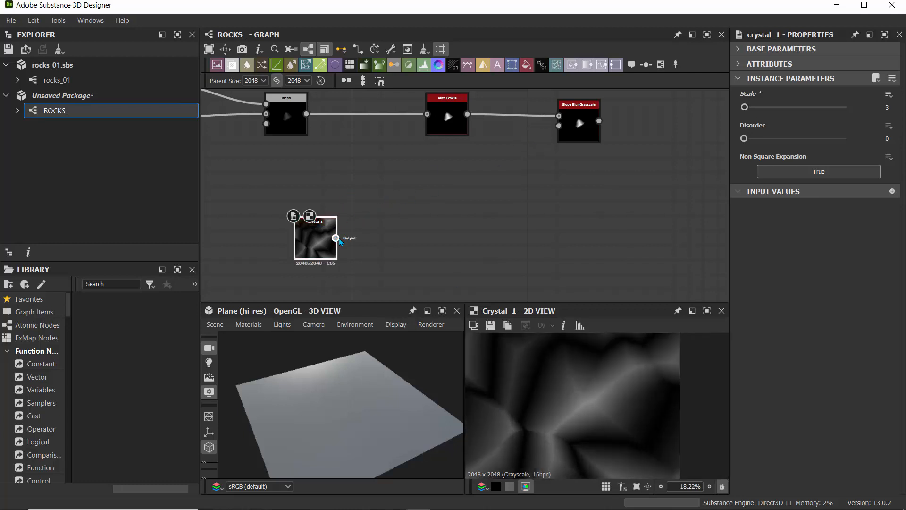
Step: Add a Blur HQ Grayscale node fed by Crystal 1, and move Crystal 1 further left, level with the blur
drag(336, 238, 396, 218)
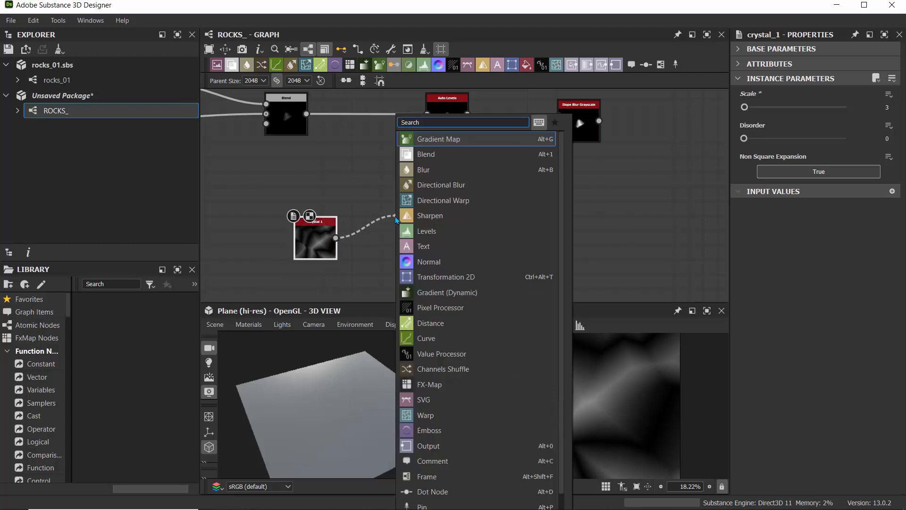
text(bl)
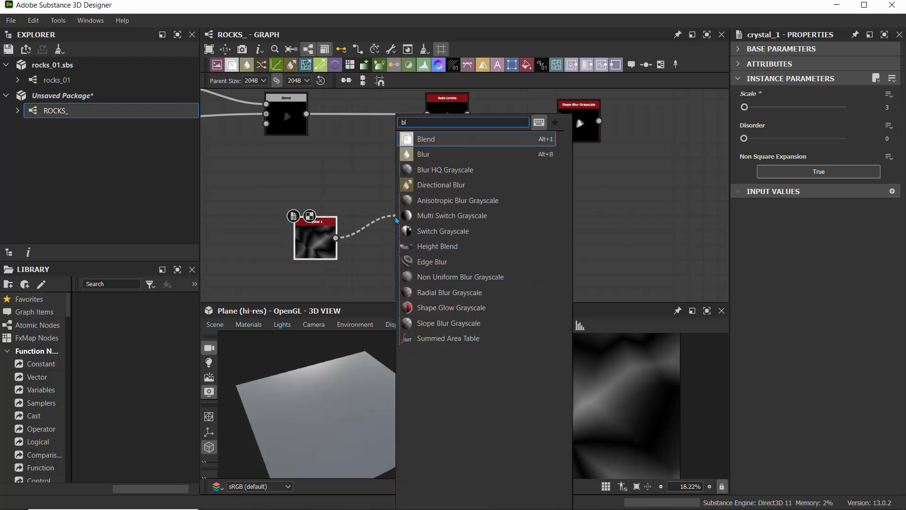
click(444, 170)
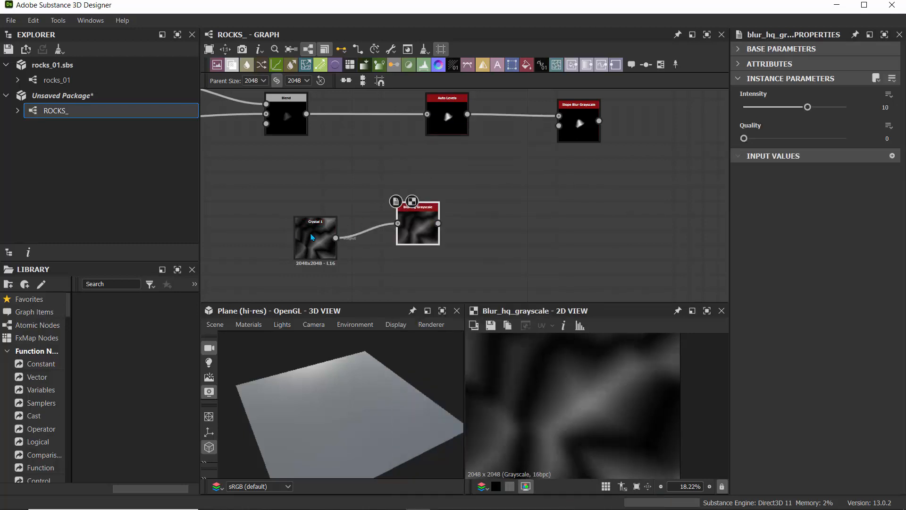
drag(319, 248, 275, 233)
Step: Preview the Slope Blur Grayscale node in the 2D view and connect the Blur HQ Grayscale output to its Slope input
click(578, 119)
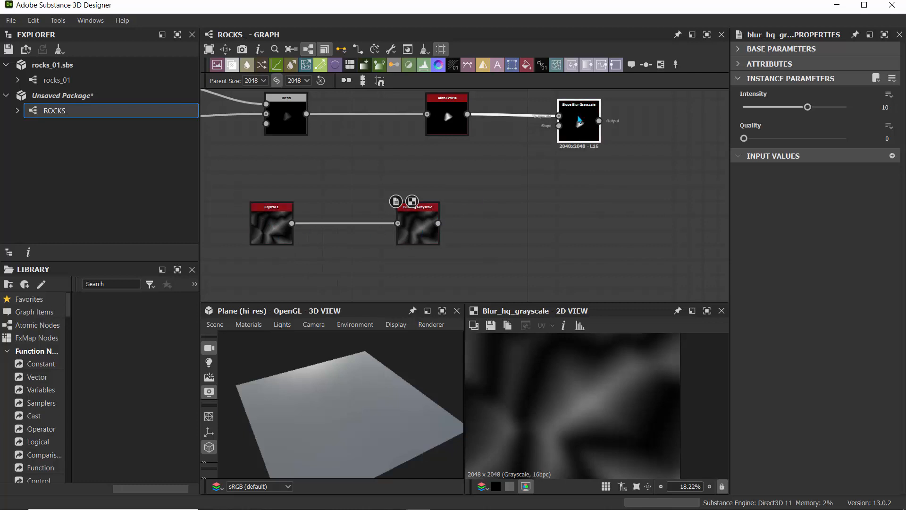
scroll(580, 119, up, 2)
scroll(580, 120, down, 1)
middle_drag(486, 153, 493, 176)
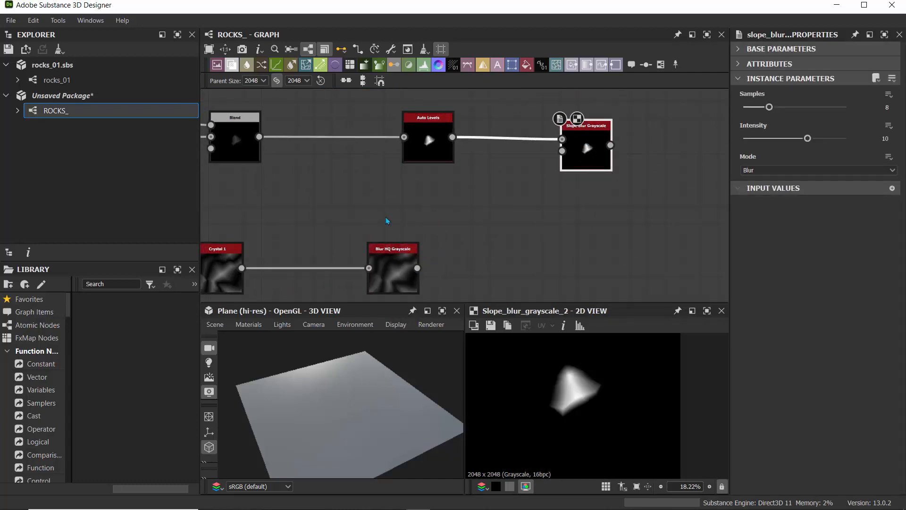
drag(417, 268, 562, 151)
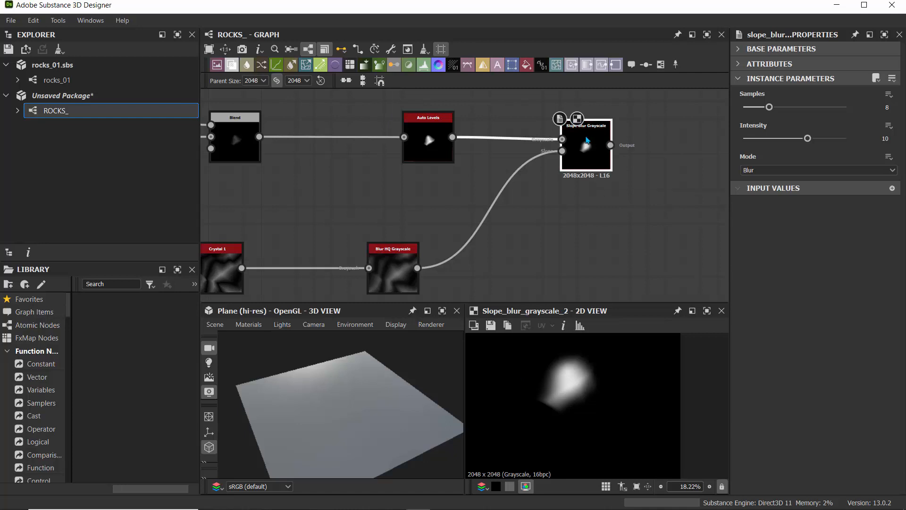
Step: Set the Slope Blur Grayscale node's Samples to 32 and Intensity to 20, and examine the blurred shape up close
scroll(520, 133, down, 4)
middle_drag(395, 163, 396, 194)
scroll(396, 194, up, 2)
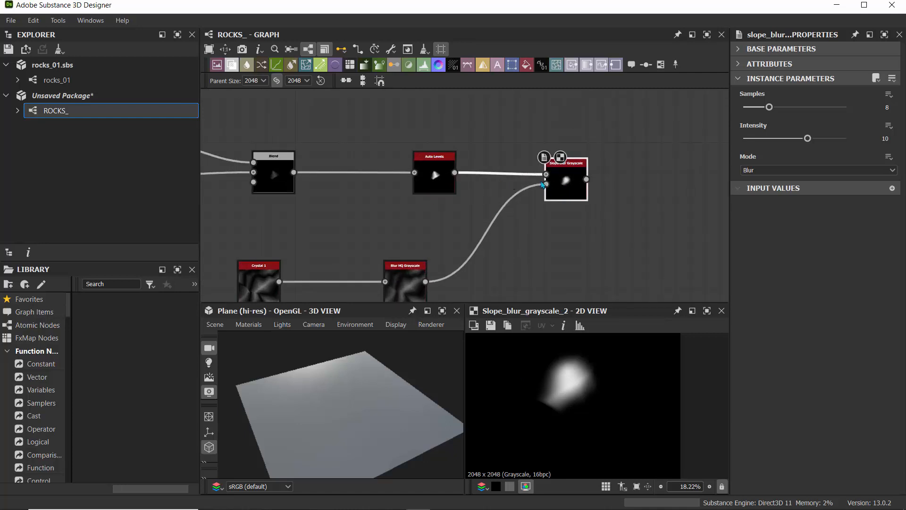
scroll(588, 127, up, 3)
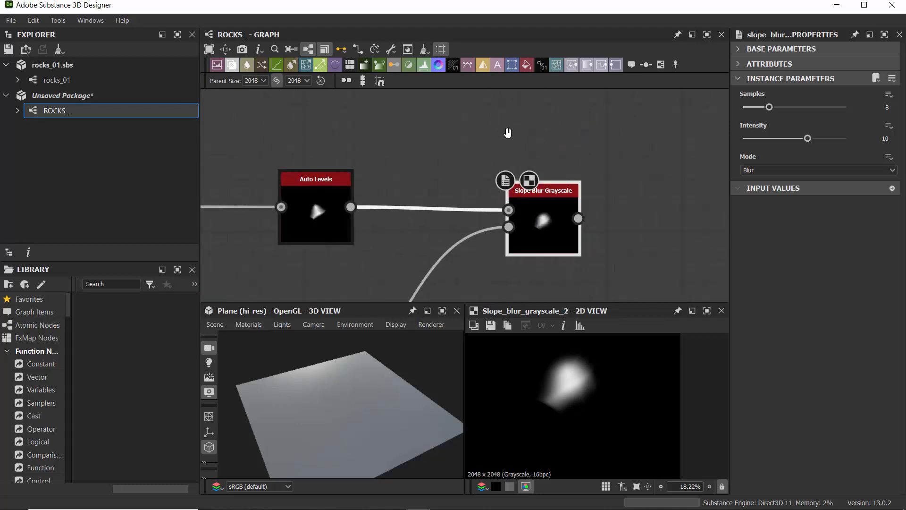
scroll(505, 134, down, 1)
drag(770, 107, 846, 107)
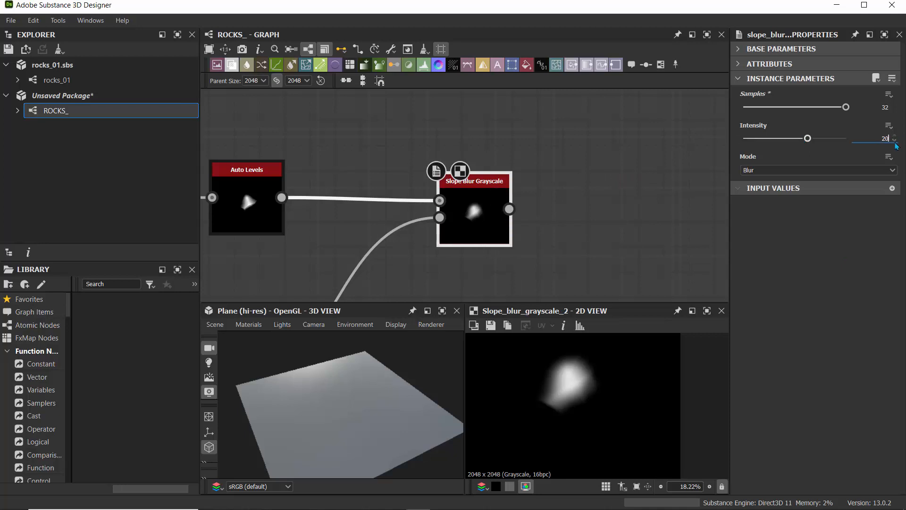
key(Return)
scroll(569, 368, up, 3)
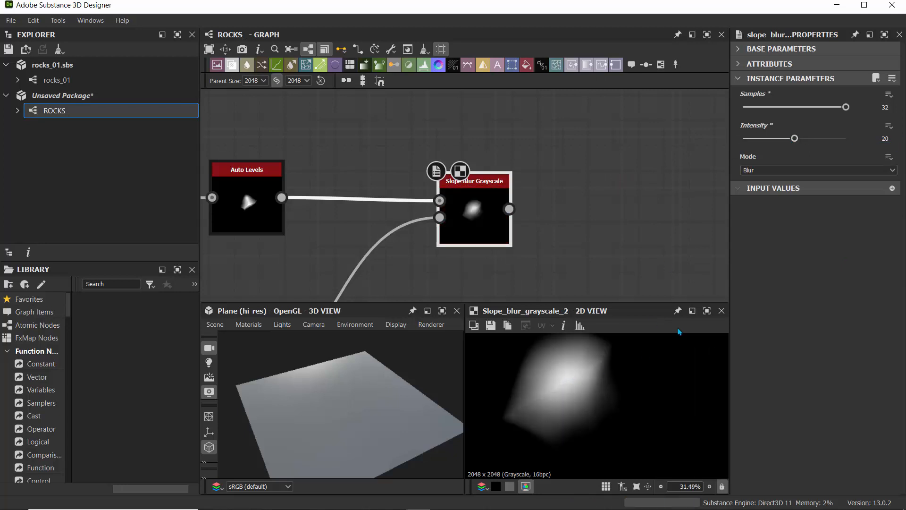
Step: Try an Intensity of 30 on the Slope Blur Grayscale node and settle on 22
click(885, 138)
text(30)
key(Return)
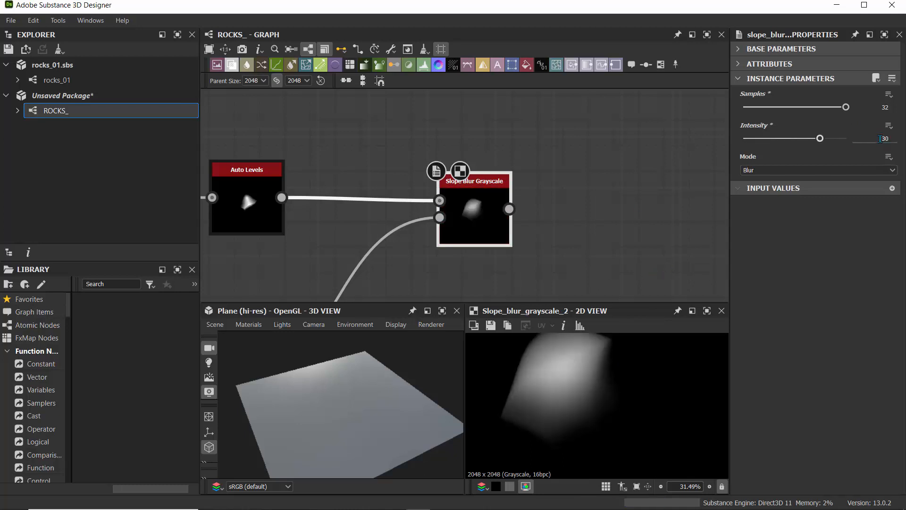
text(22)
key(Return)
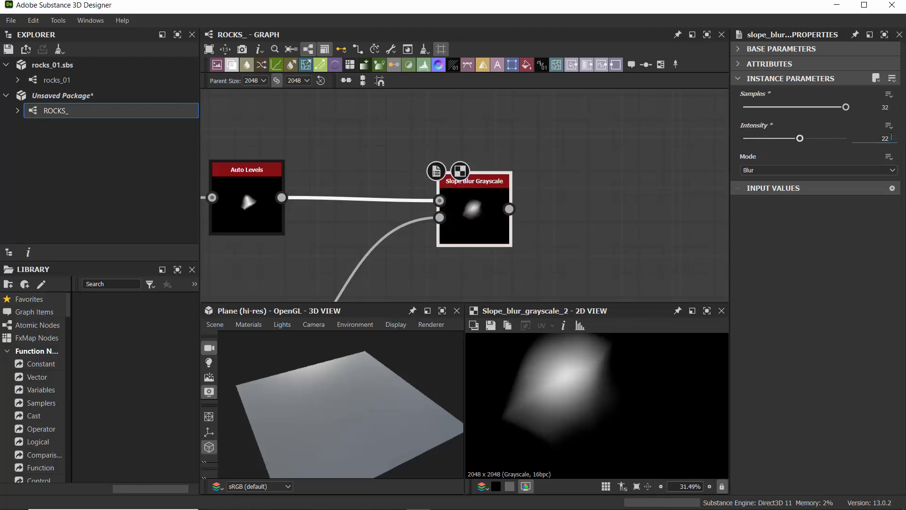
scroll(498, 240, down, 1)
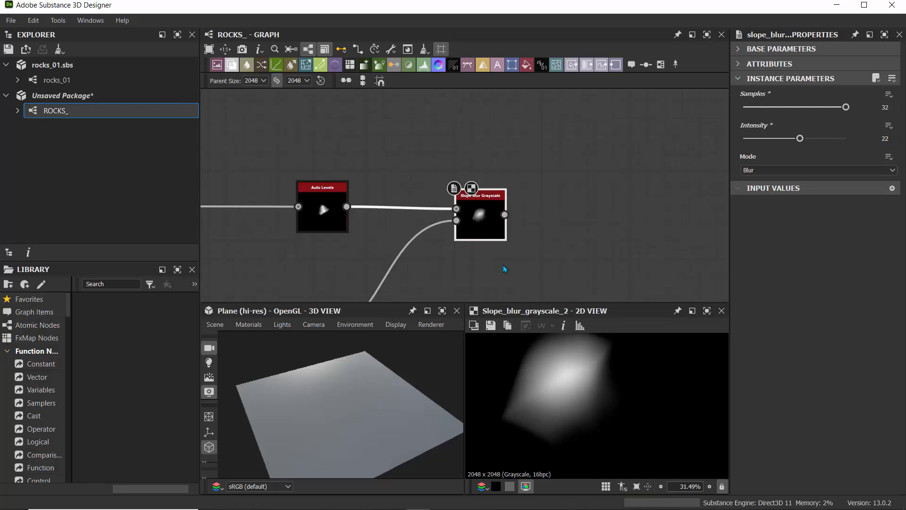
Step: Change the Slope Blur Grayscale node's Mode to Min and inspect the shape in the 2D view
click(743, 171)
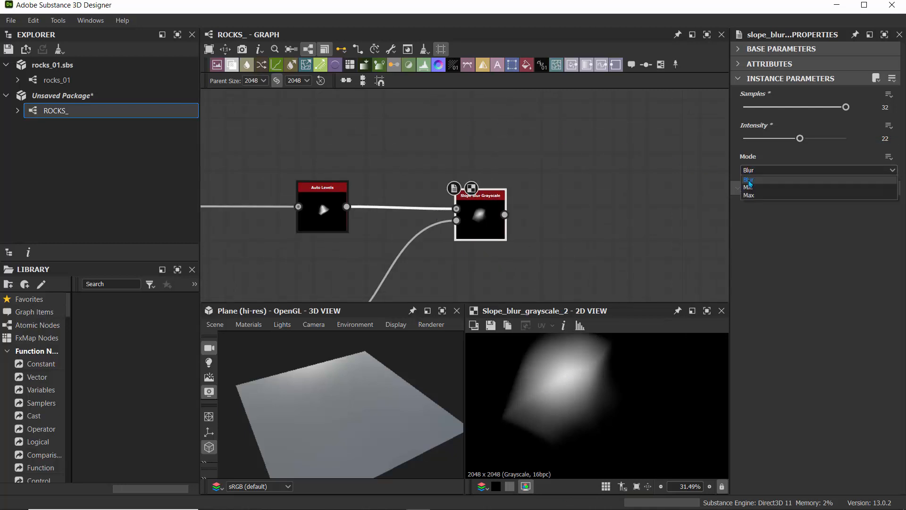
click(752, 192)
scroll(572, 396, up, 2)
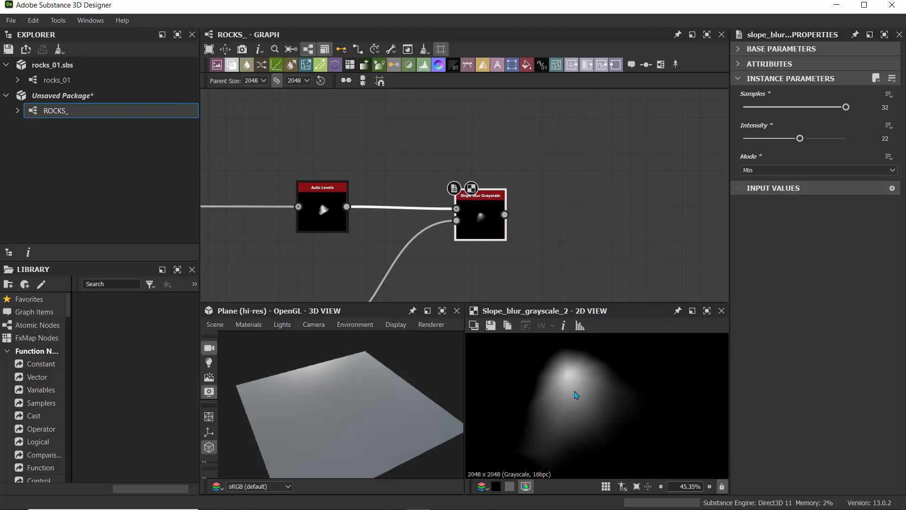
Step: Add a second Slope Blur Grayscale node fed by the first one, move it further right and set its Samples to 32
scroll(375, 237, down, 3)
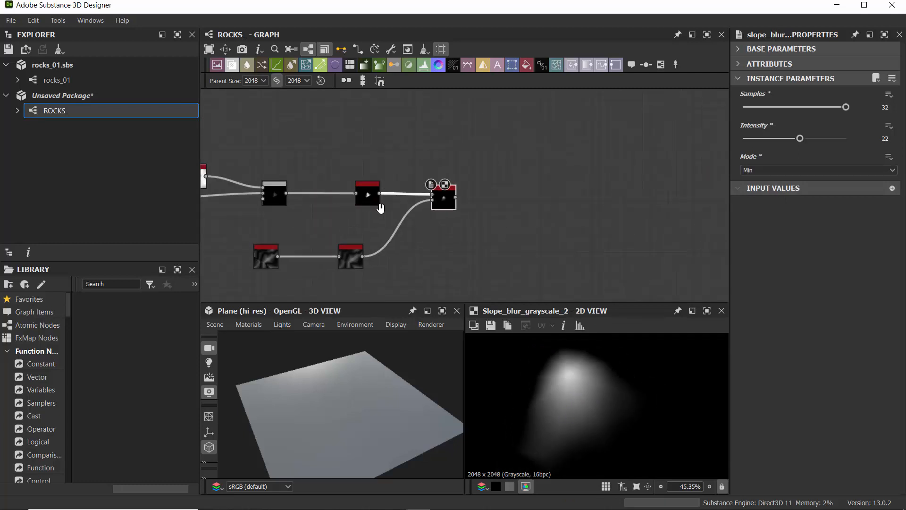
scroll(449, 189, up, 3)
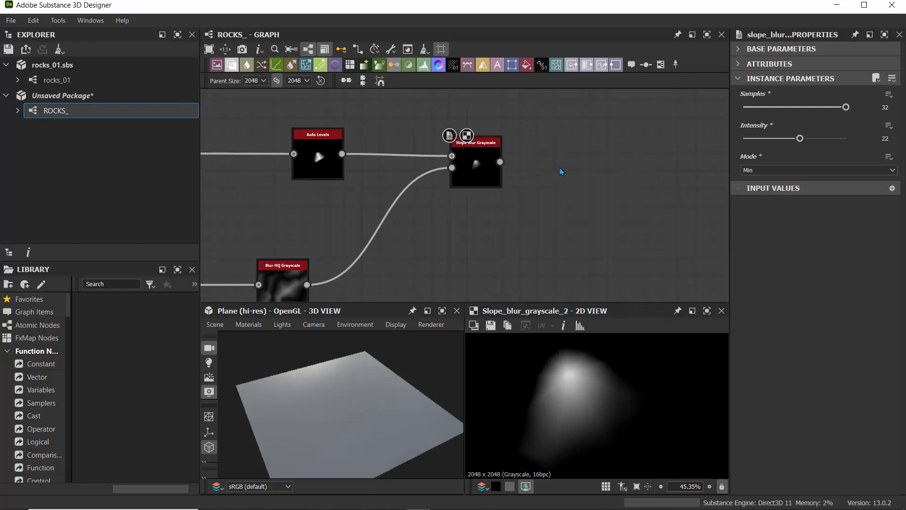
drag(500, 162, 558, 165)
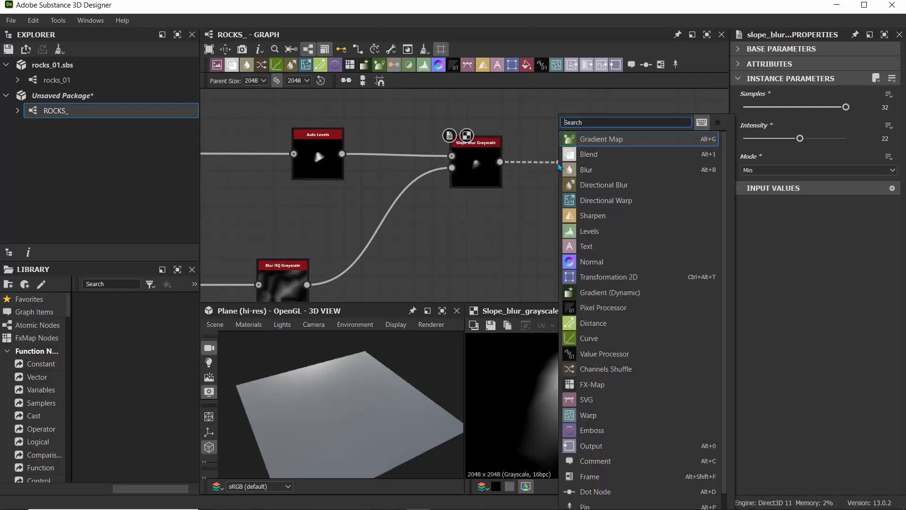
text(slop)
click(581, 142)
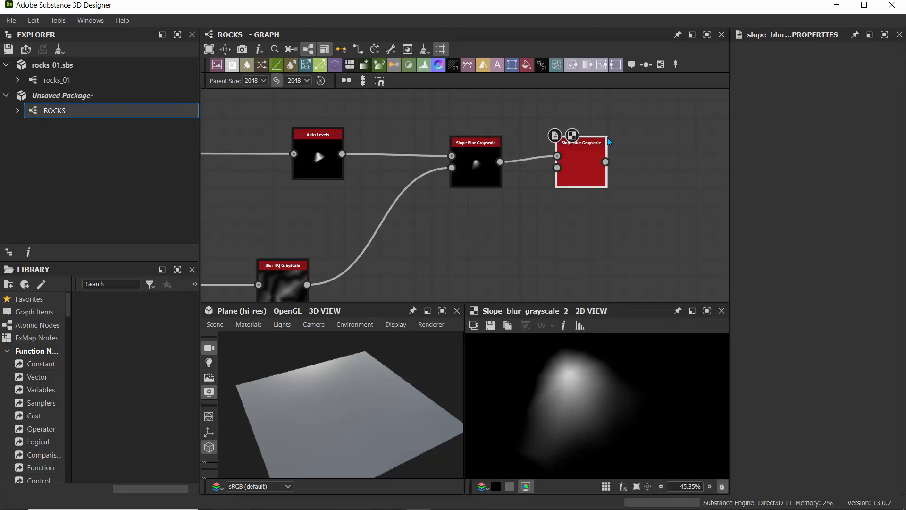
scroll(462, 218, down, 2)
middle_drag(360, 221, 307, 174)
drag(492, 128, 541, 133)
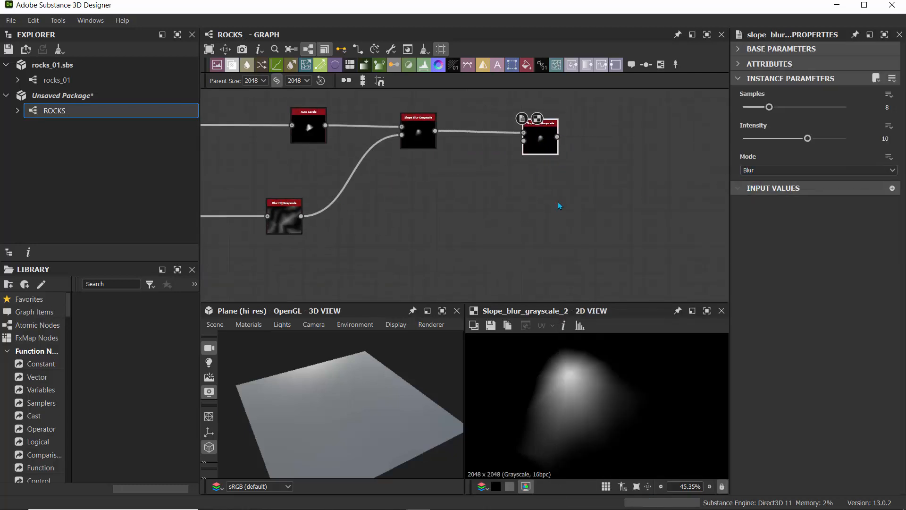
drag(769, 107, 845, 107)
Step: Add a Perlin Noise node and place it directly beneath the Blur HQ Grayscale node
key(space)
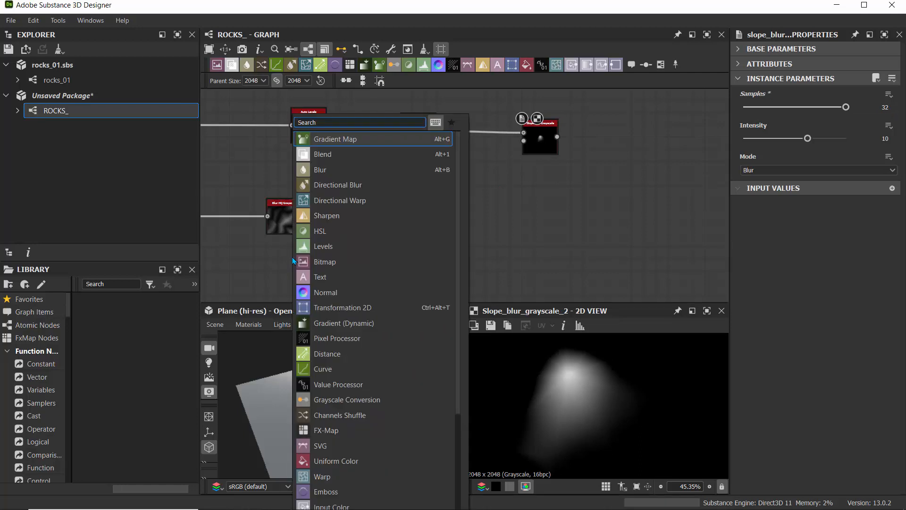
text(perli)
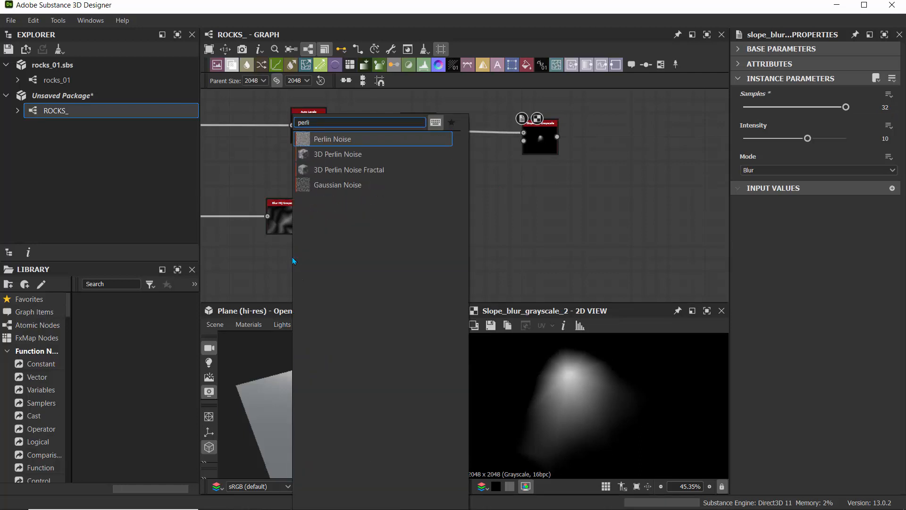
click(333, 138)
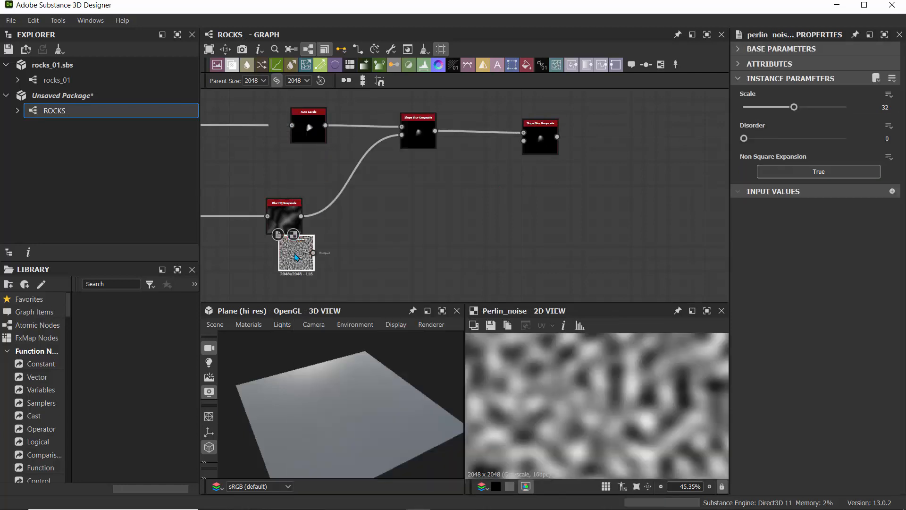
drag(300, 255, 279, 275)
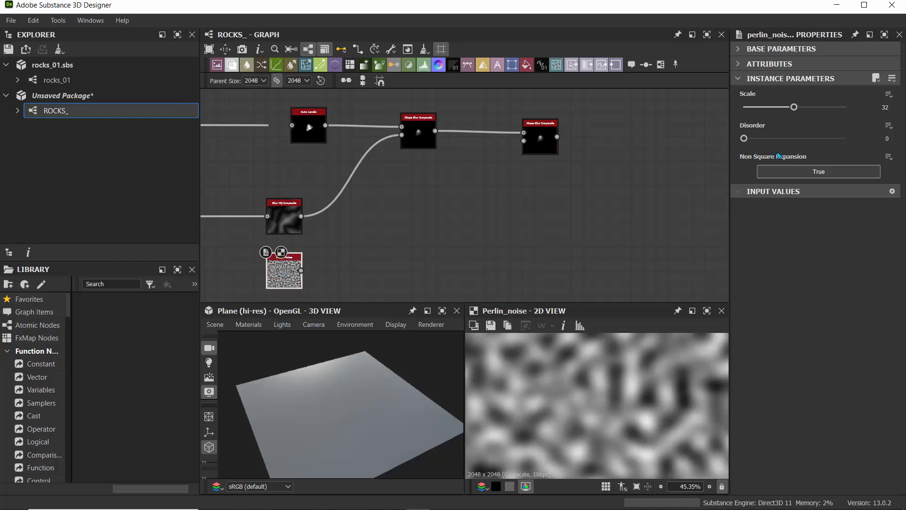
Step: Set the Perlin Noise Scale to 40 and connect its output to the second Slope Blur Grayscale node's Slope input
drag(793, 108, 766, 111)
drag(765, 108, 808, 109)
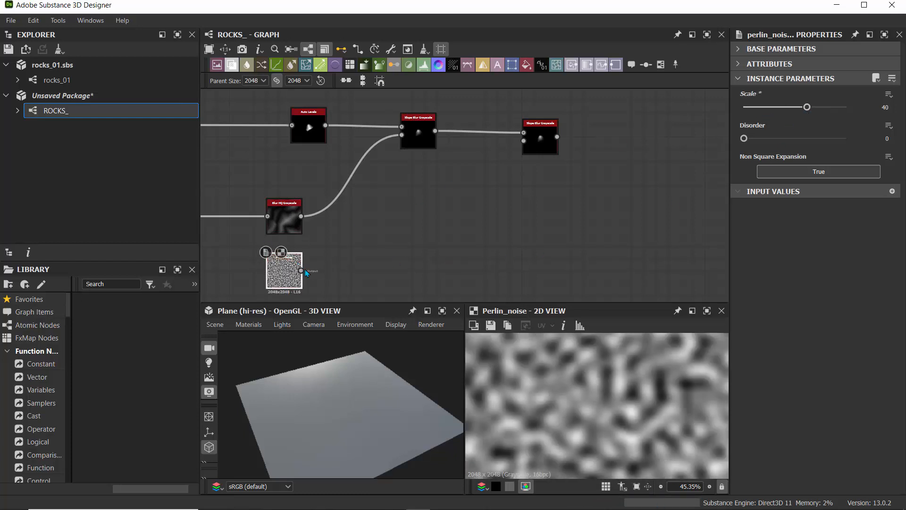
drag(301, 270, 523, 140)
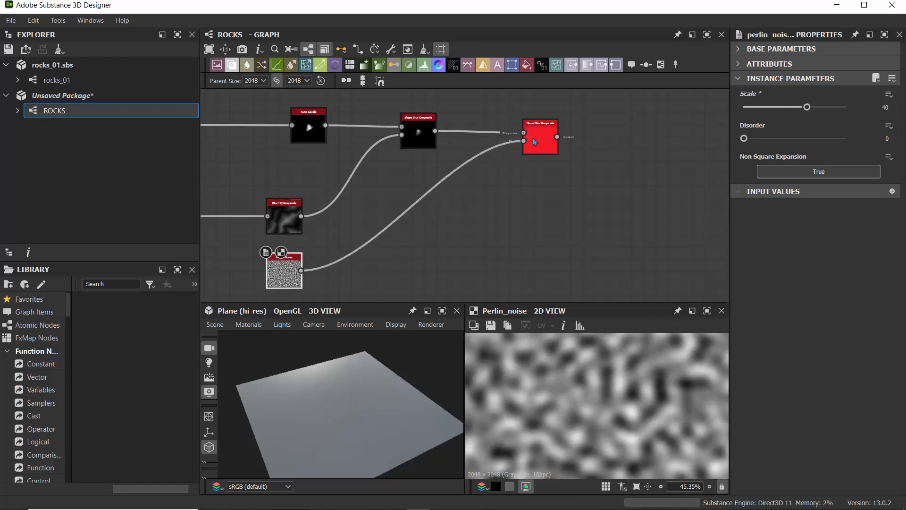
Step: Show the second Slope Blur Grayscale node in the 2D view and examine how the Perlin Noise distorts the rock shape
scroll(533, 138, up, 5)
middle_drag(527, 147, 438, 209)
double_click(465, 192)
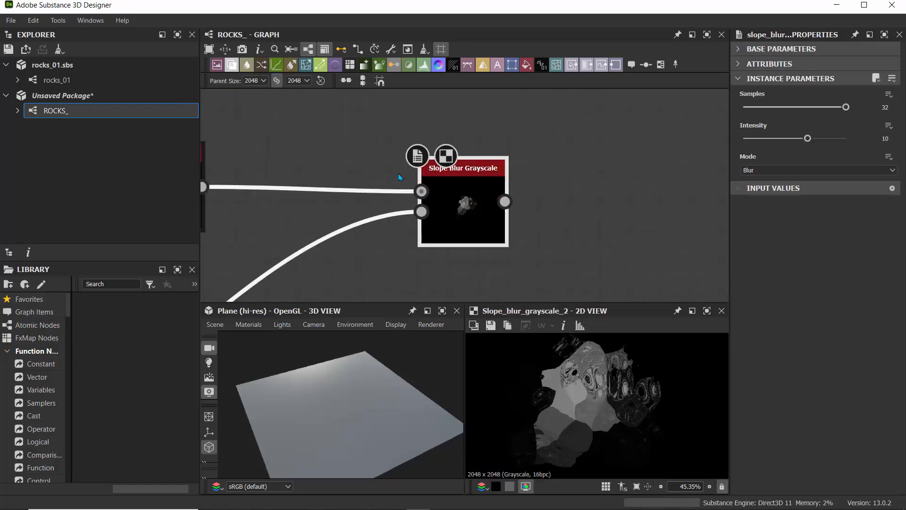
scroll(481, 230, down, 5)
middle_drag(484, 255, 477, 241)
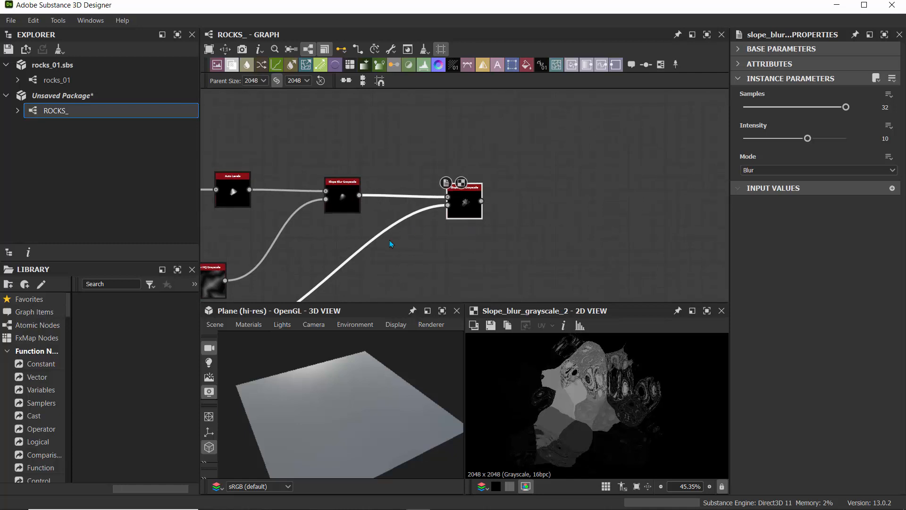
scroll(483, 160, down, 3)
scroll(482, 159, up, 4)
scroll(482, 160, down, 2)
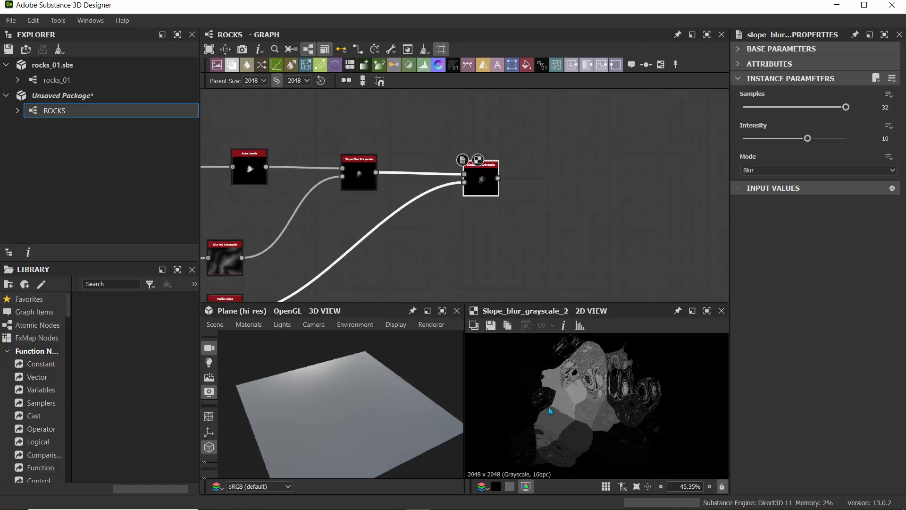
Step: Try an Intensity of 0.25 on the second Slope Blur Grayscale node and check the rock shape in the 2D view
scroll(550, 410, down, 2)
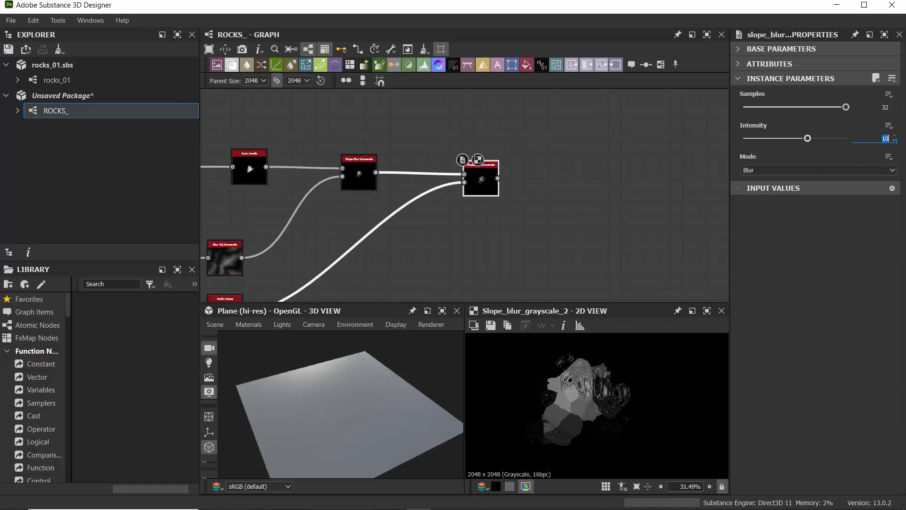
text(.25)
key(Return)
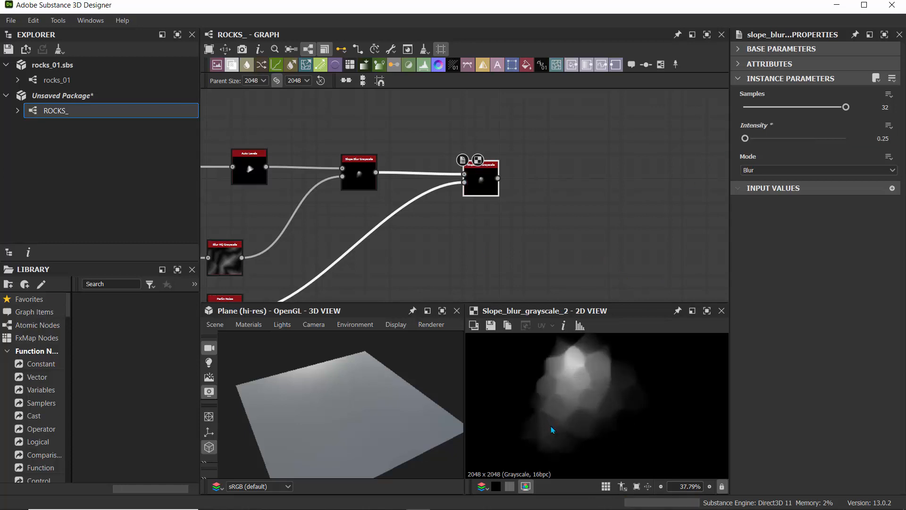
scroll(551, 426, up, 1)
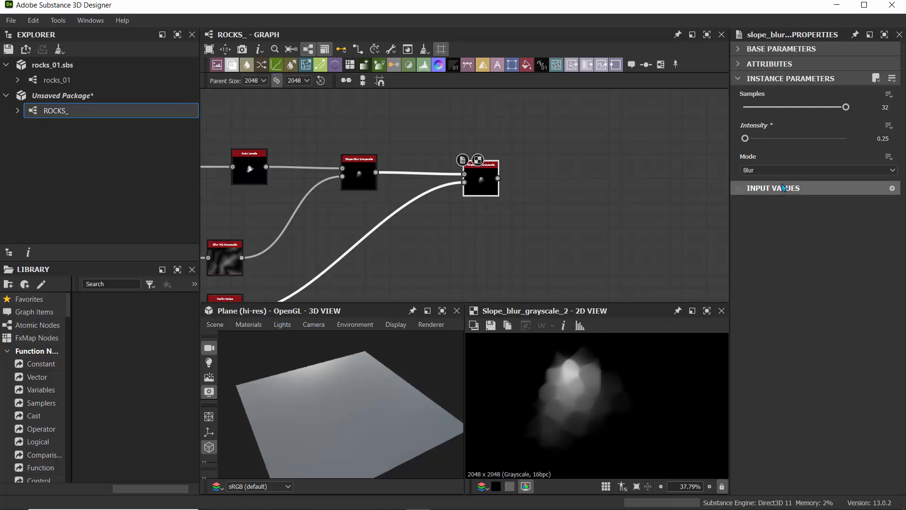
Step: Set the second Slope Blur Grayscale node's Intensity to 0.05
click(879, 137)
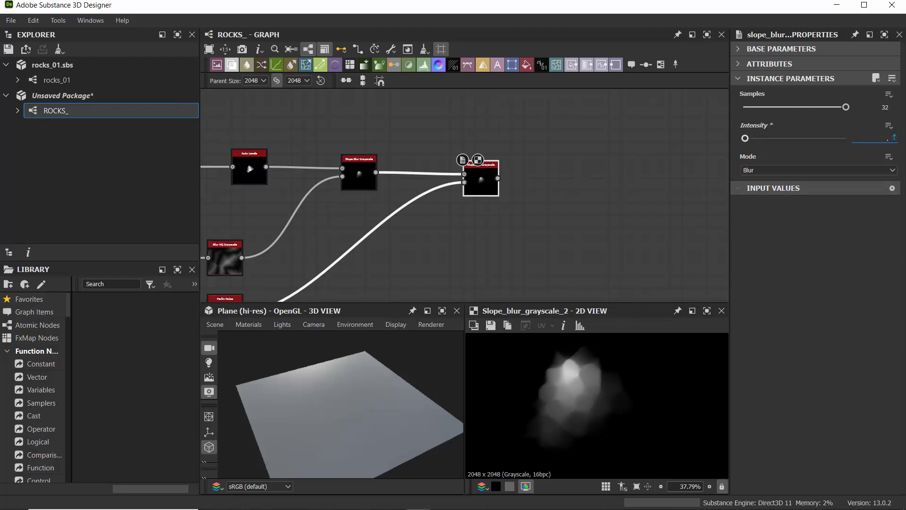
key(Return)
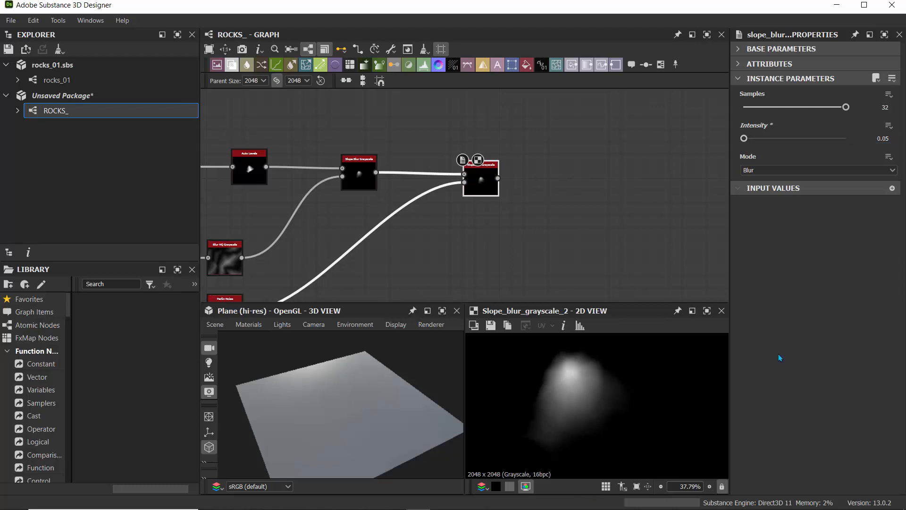
scroll(566, 409, up, 1)
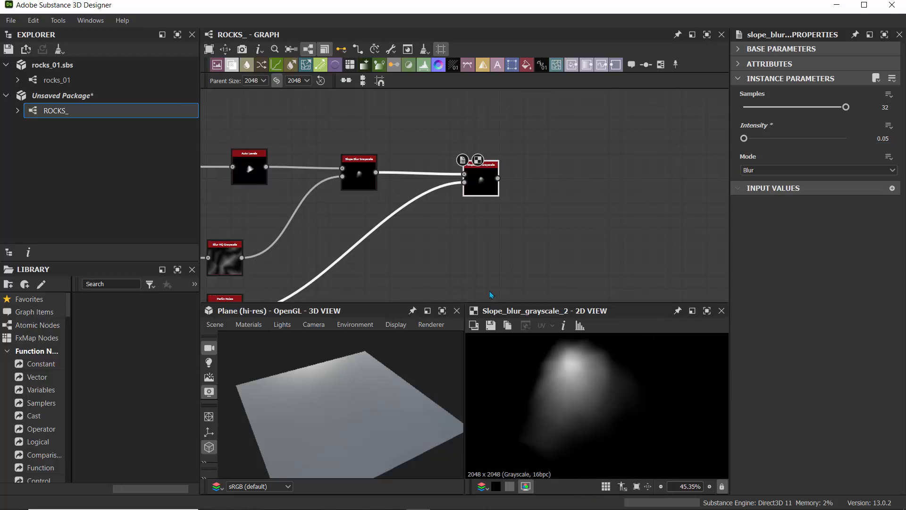
Step: Add a Clouds 1 node and place it above and to the right of the second Slope Blur Grayscale node
scroll(524, 163, down, 2)
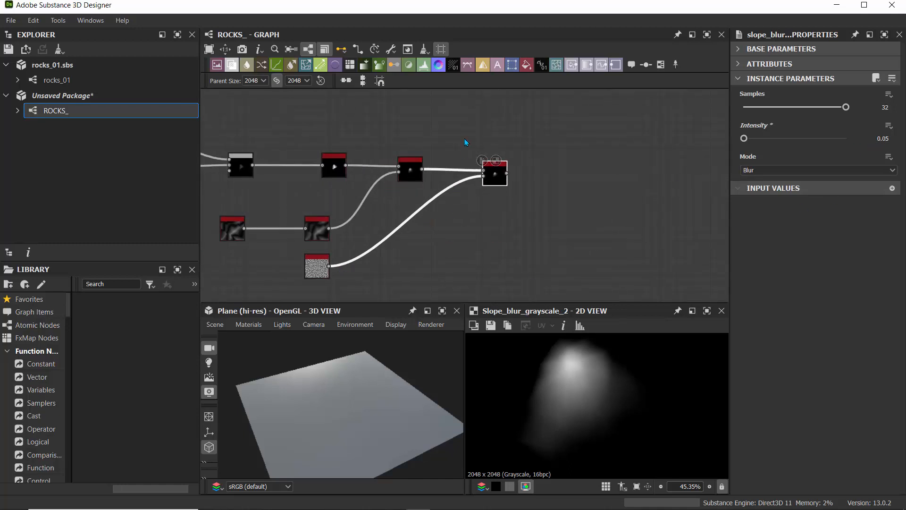
middle_drag(464, 141, 376, 142)
scroll(379, 148, up, 2)
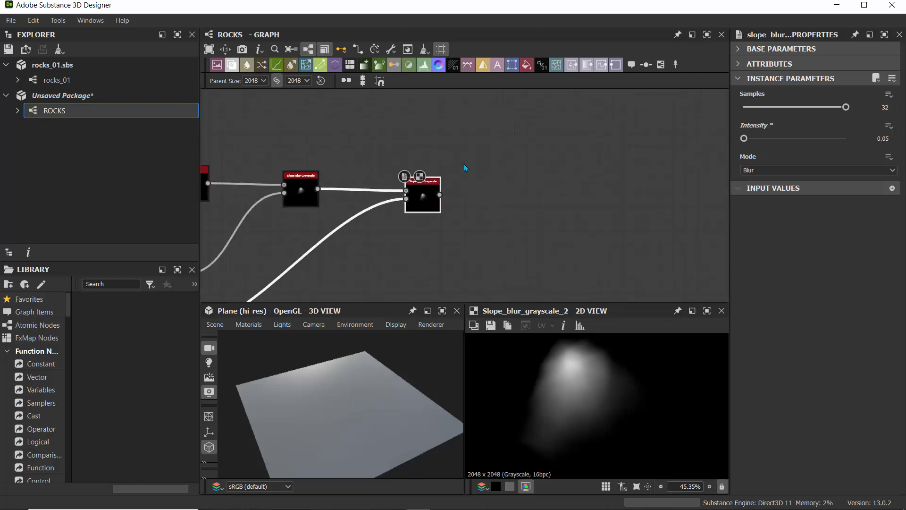
click(486, 176)
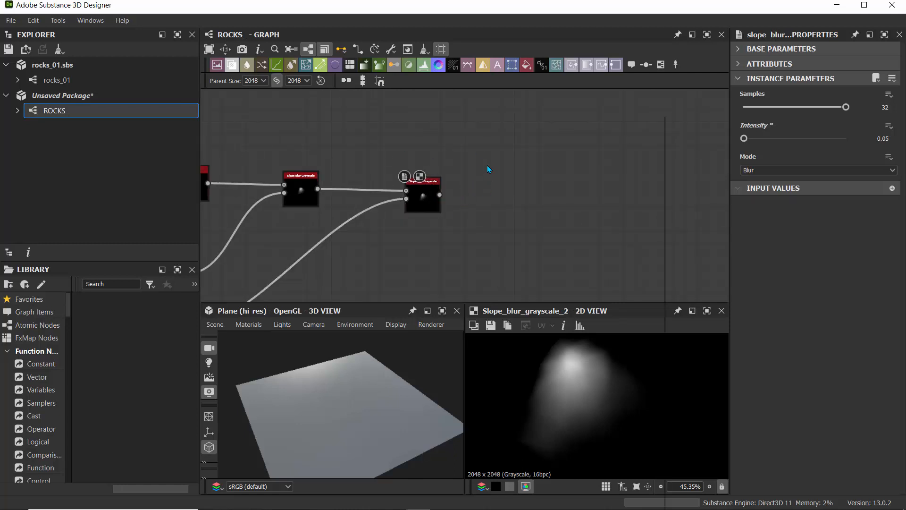
key(space)
text(cloud)
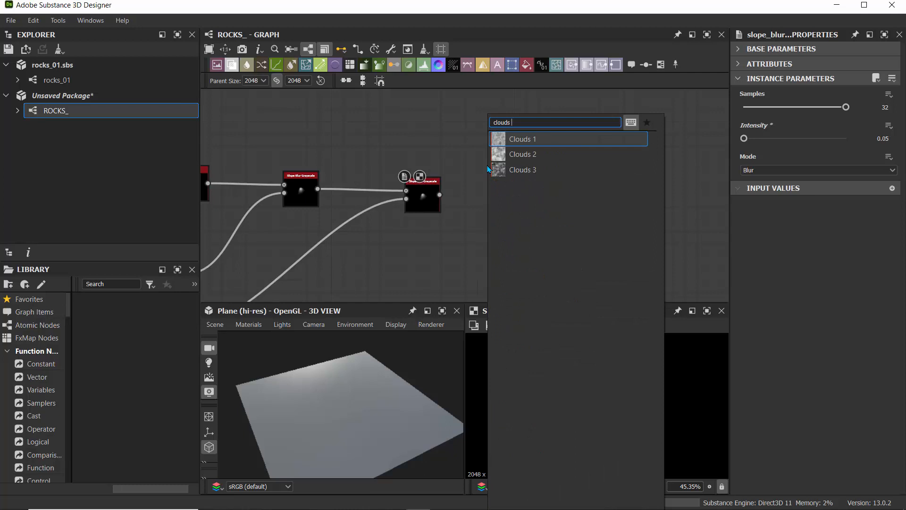
text(s)
click(500, 138)
scroll(482, 166, up, 2)
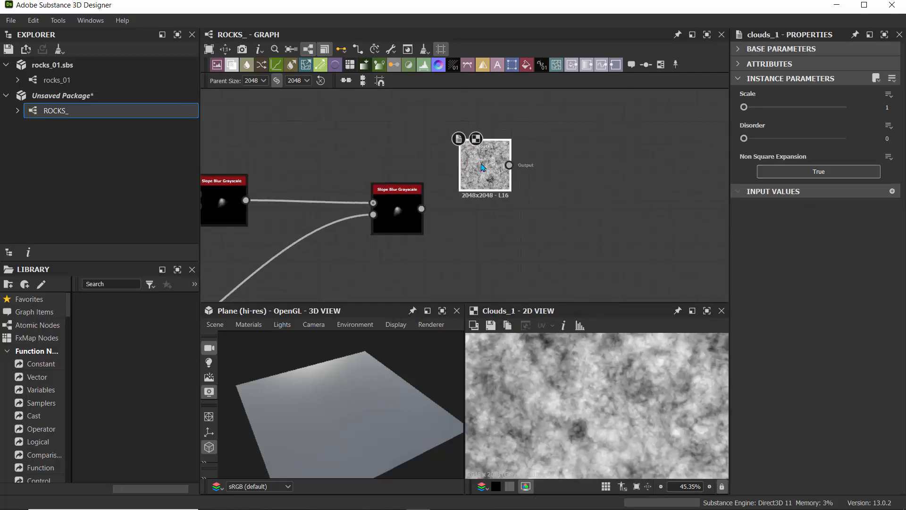
scroll(483, 167, down, 1)
middle_drag(483, 167, 500, 167)
drag(519, 166, 548, 152)
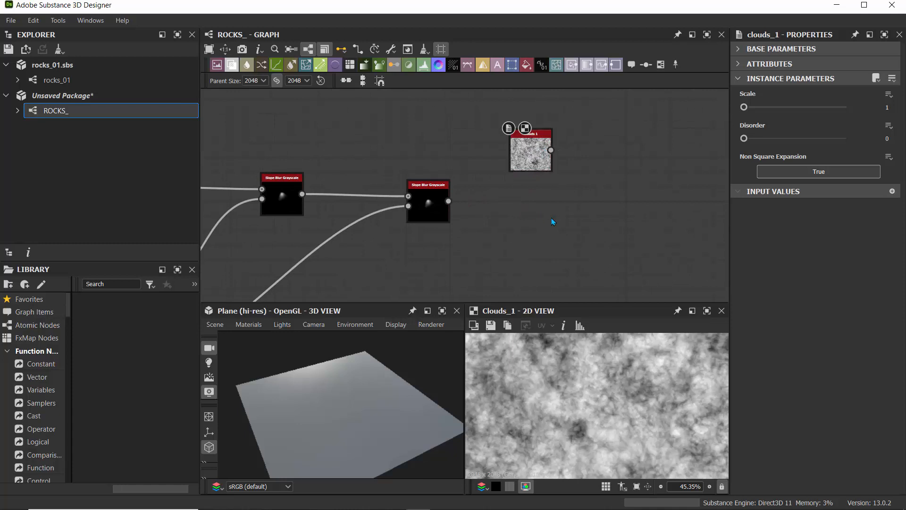
Step: Add a Blend node with the second Slope Blur Grayscale node as its Foreground and Clouds 1 as its Background
key(space)
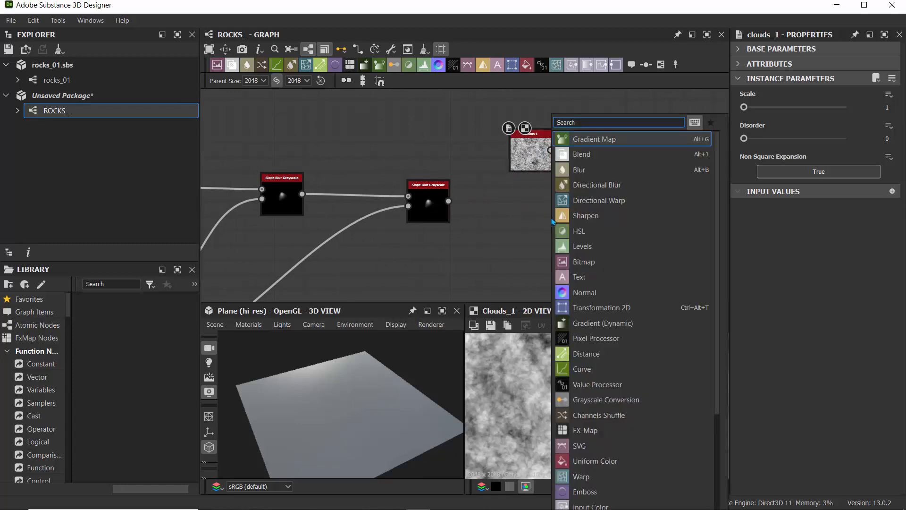
click(588, 154)
drag(542, 216, 586, 211)
drag(531, 152, 531, 144)
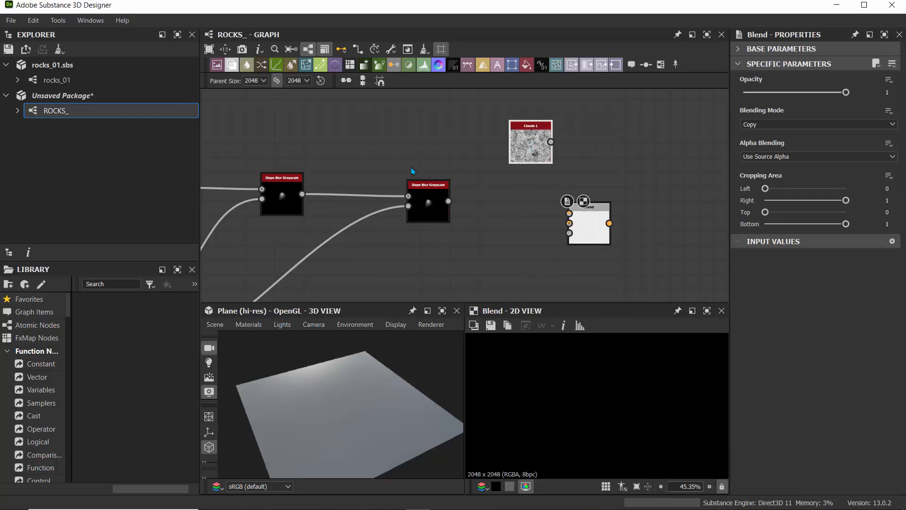
drag(448, 202, 570, 215)
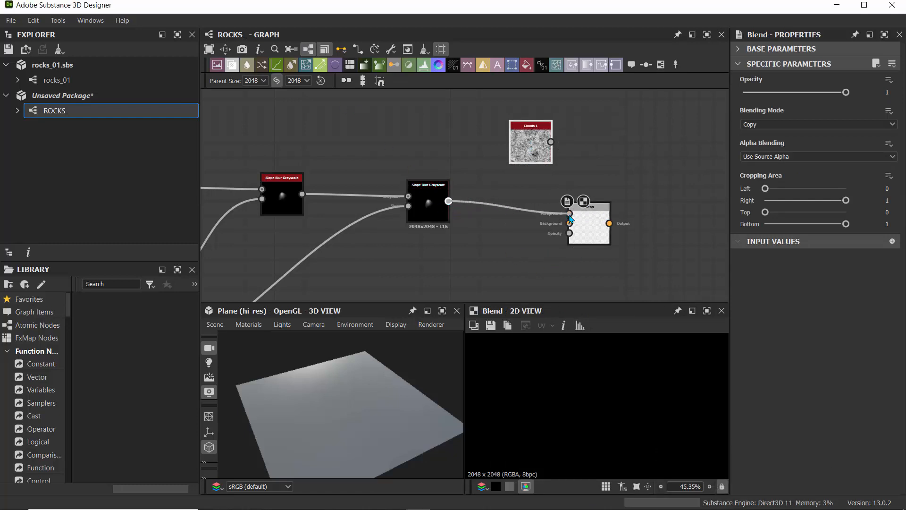
drag(547, 150, 567, 222)
scroll(567, 222, up, 5)
middle_drag(500, 200, 434, 133)
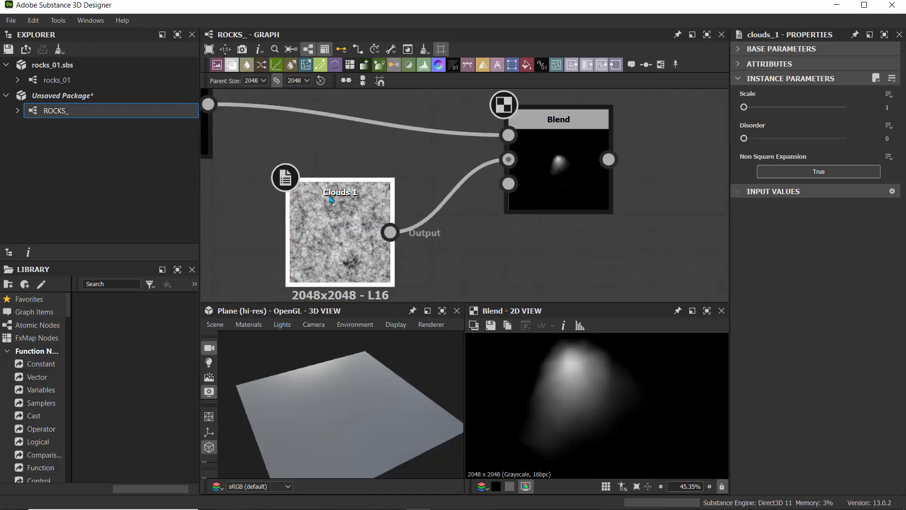
Step: Swap the Blend node's Foreground and Background inputs and set its Blending Mode to Subtract
double_click(332, 200)
double_click(559, 141)
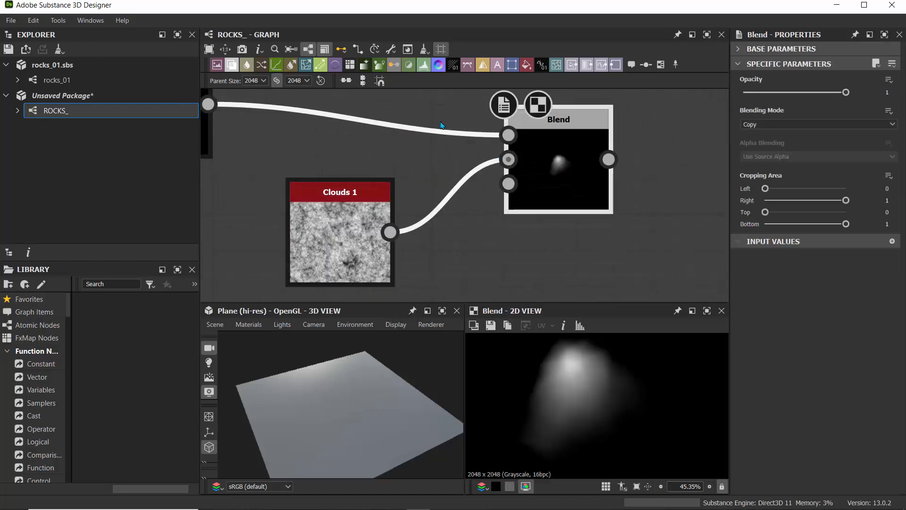
key(x)
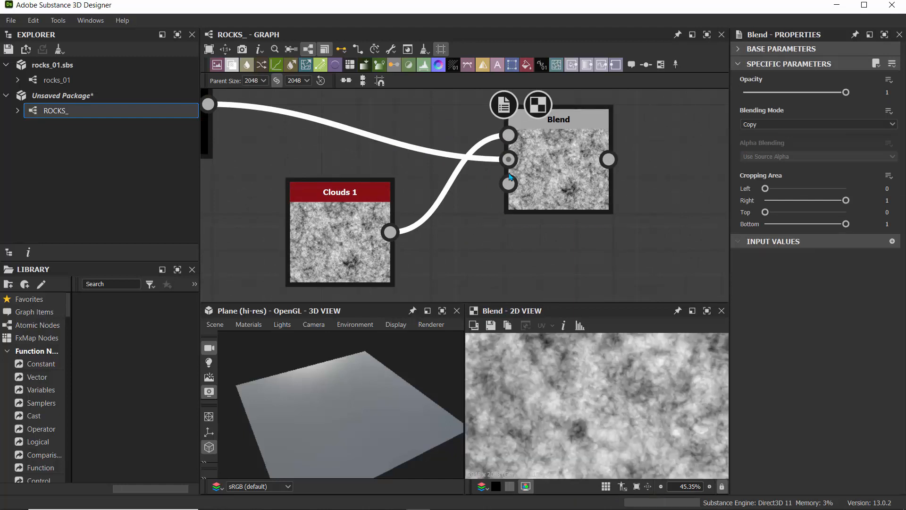
click(746, 124)
click(752, 155)
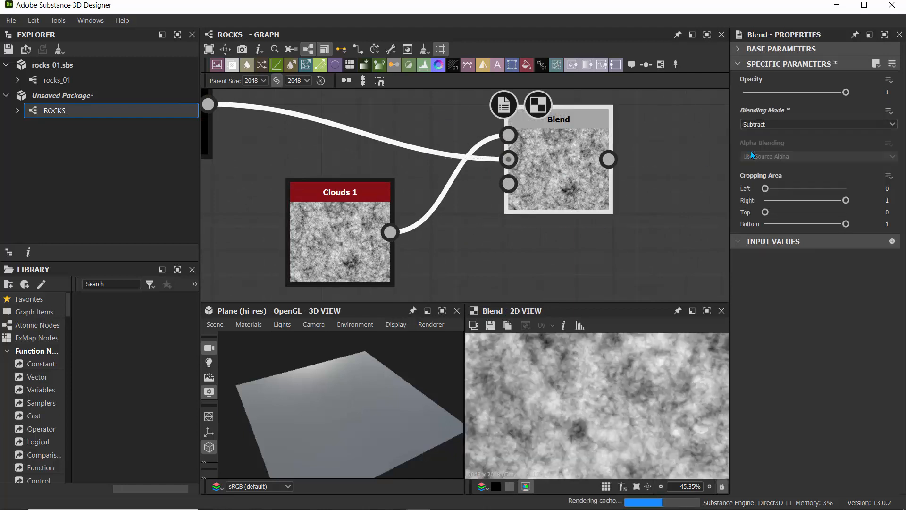
scroll(563, 160, up, 3)
scroll(563, 159, down, 4)
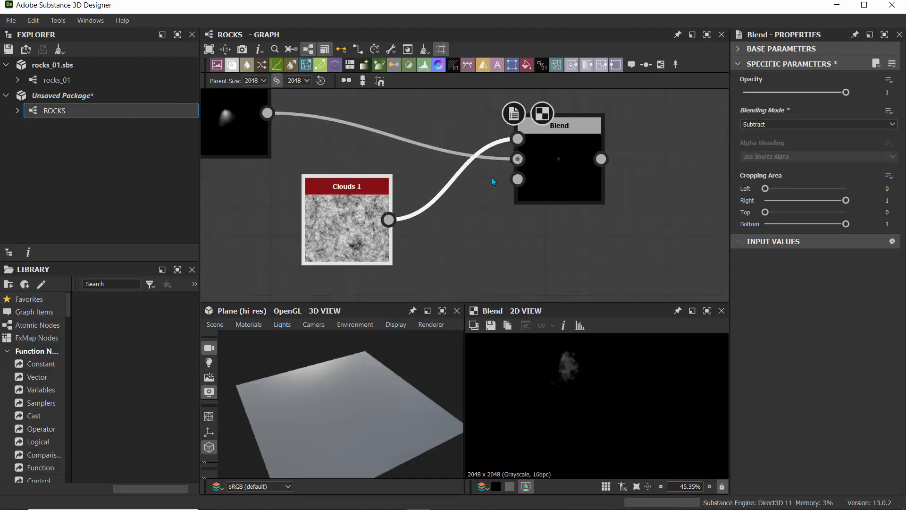
scroll(573, 395, up, 5)
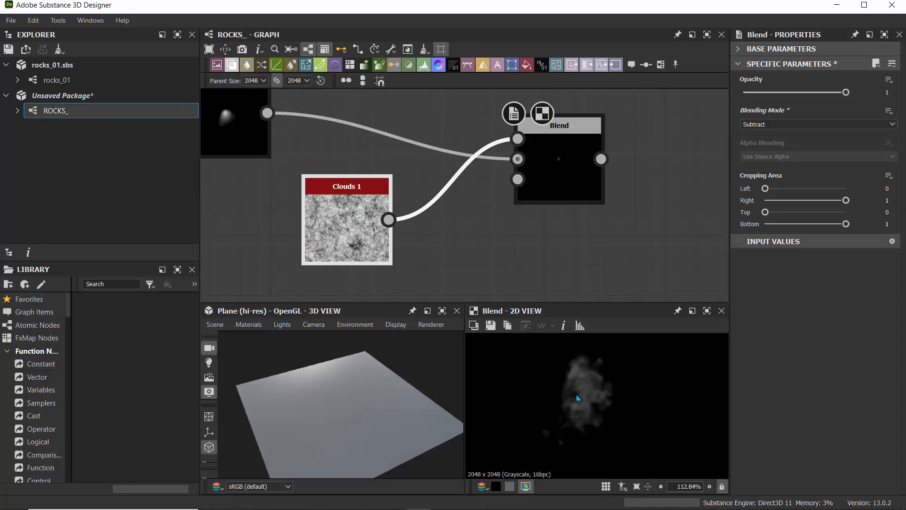
scroll(447, 251, down, 2)
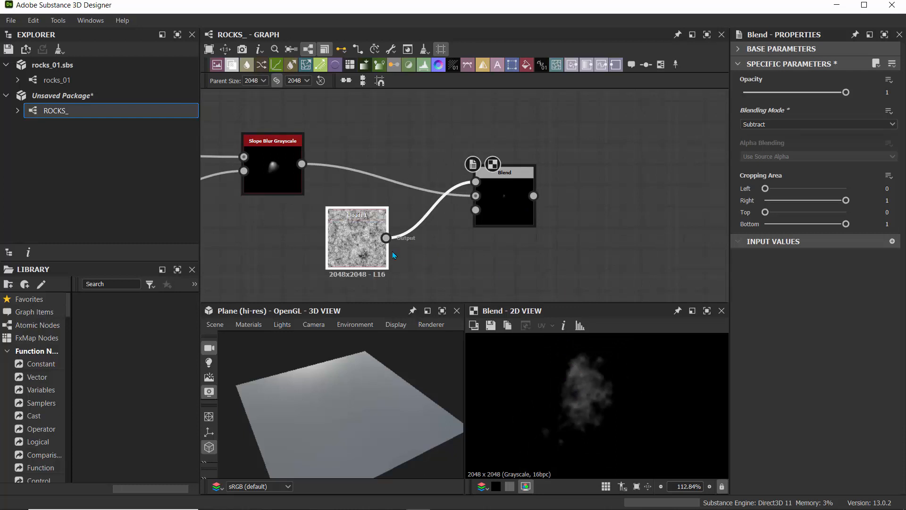
Step: Add a third Slope Blur Grayscale node fed by the Blend node's output and set its Intensity to 0.1
drag(533, 196, 617, 169)
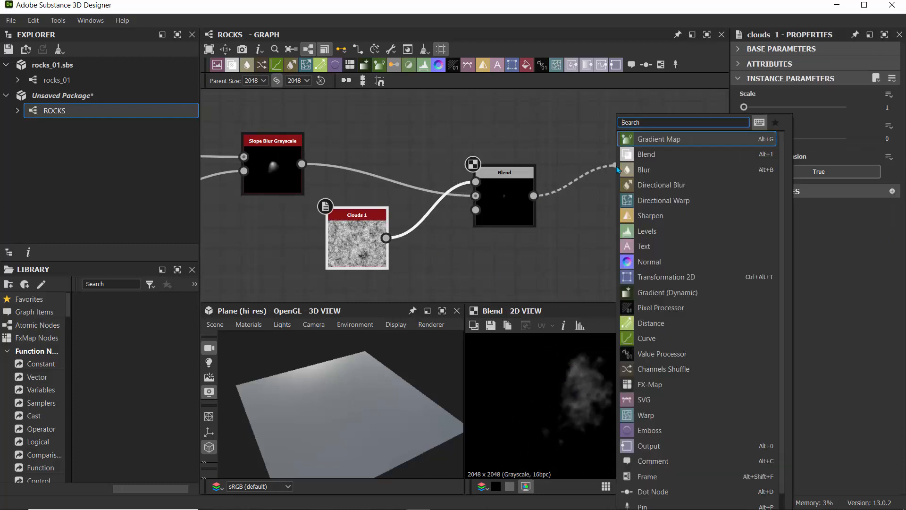
text(slope)
click(645, 141)
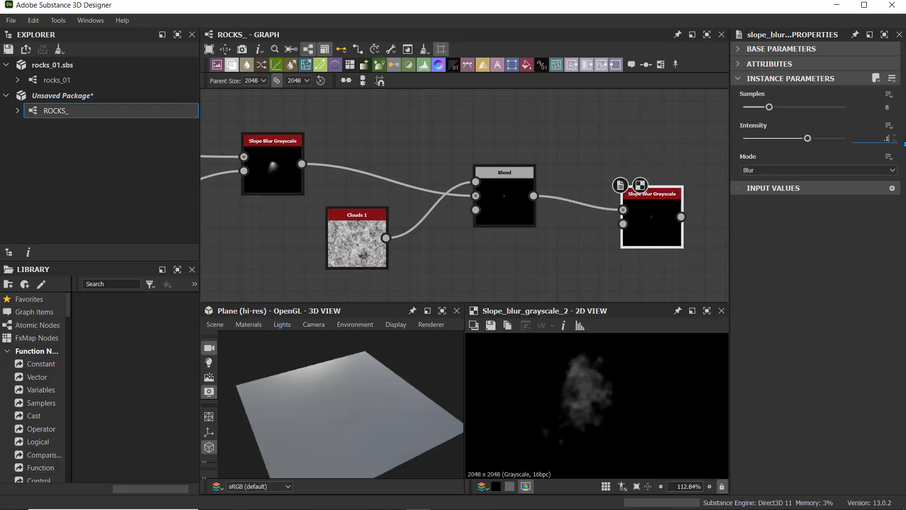
text(.1)
key(Return)
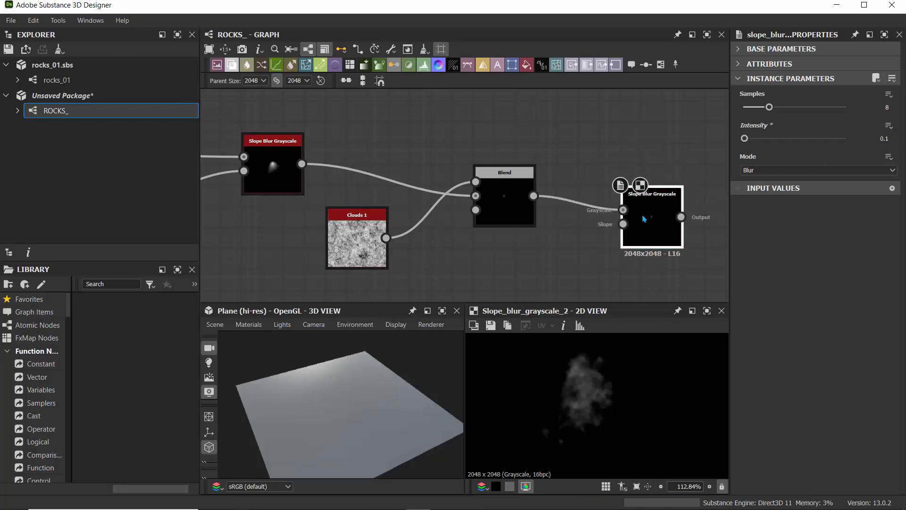
Step: Move the Clouds 1 node above the connection into the Blend node and reduce the Blend's Opacity to 0.05
drag(358, 226, 369, 122)
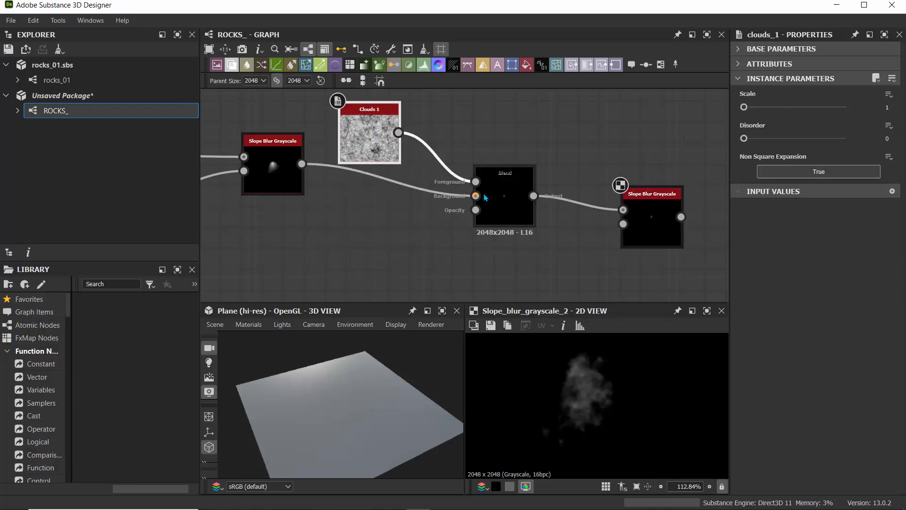
click(501, 201)
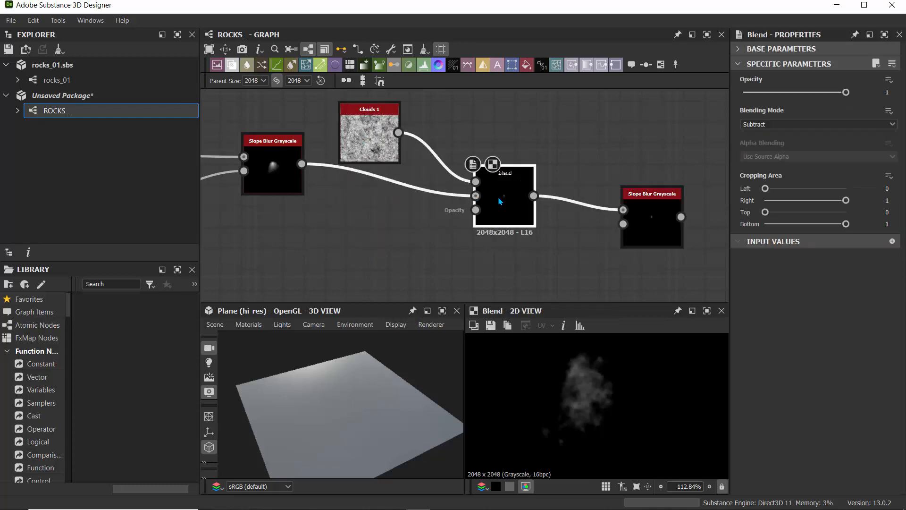
drag(846, 92, 744, 97)
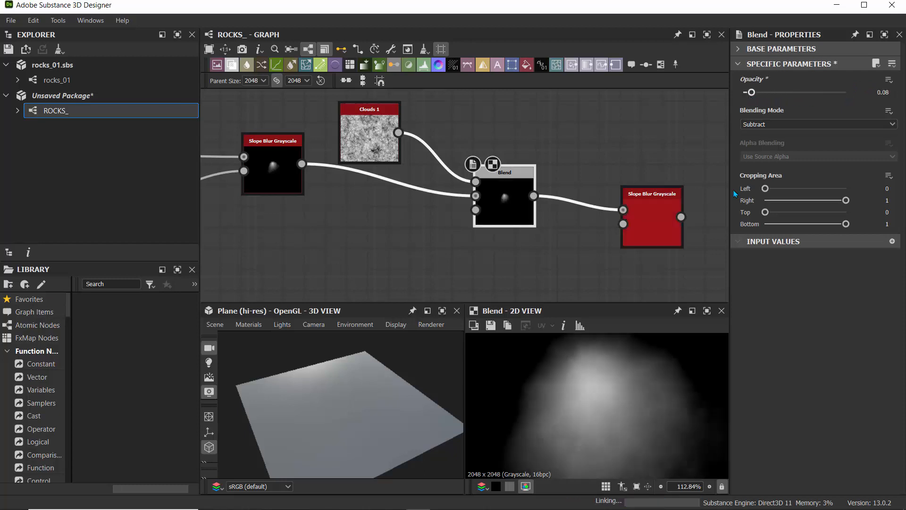
scroll(611, 396, down, 5)
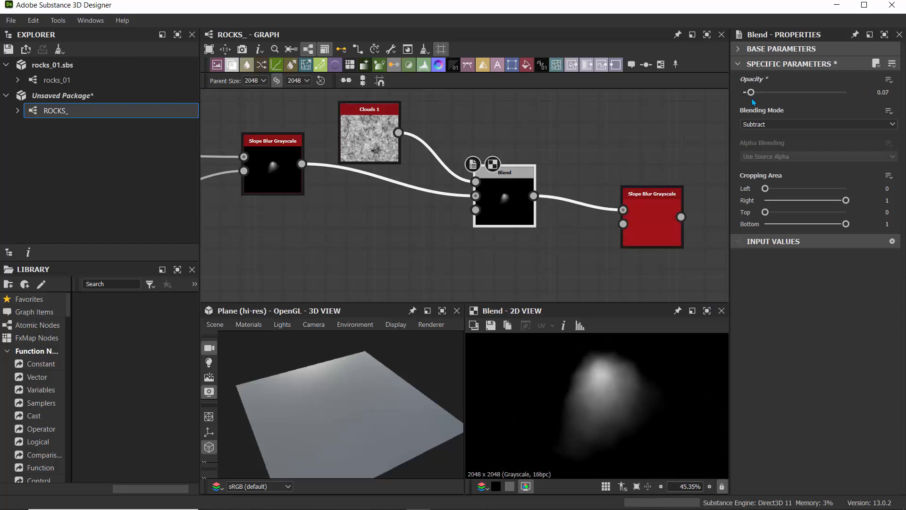
drag(750, 93, 764, 94)
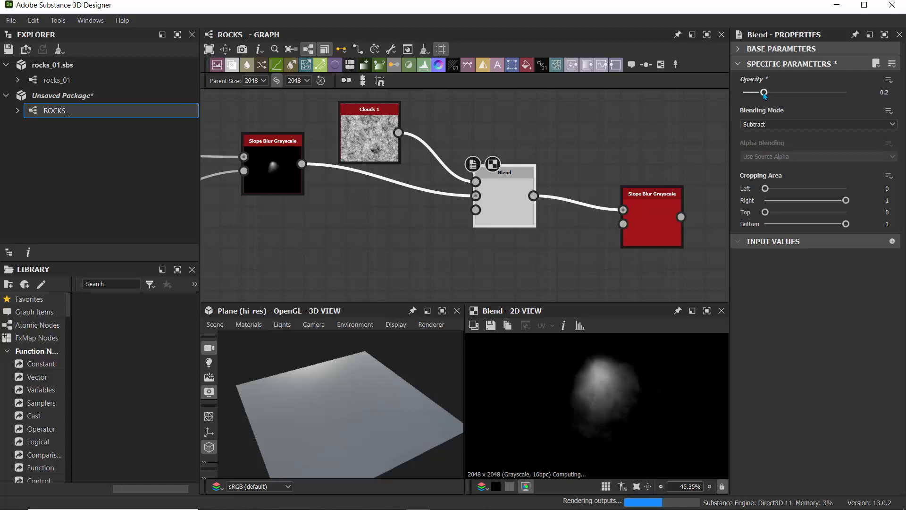
drag(765, 94, 754, 94)
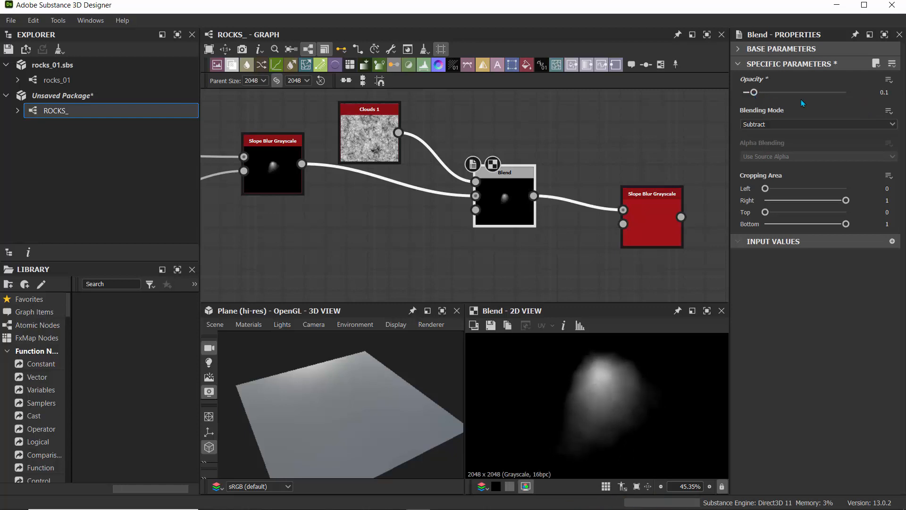
click(558, 267)
drag(753, 93, 744, 92)
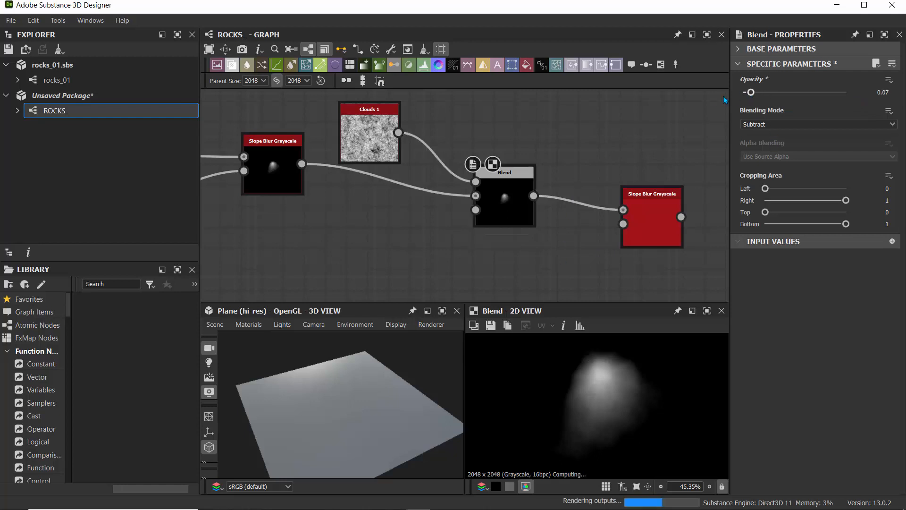
scroll(607, 385, down, 1)
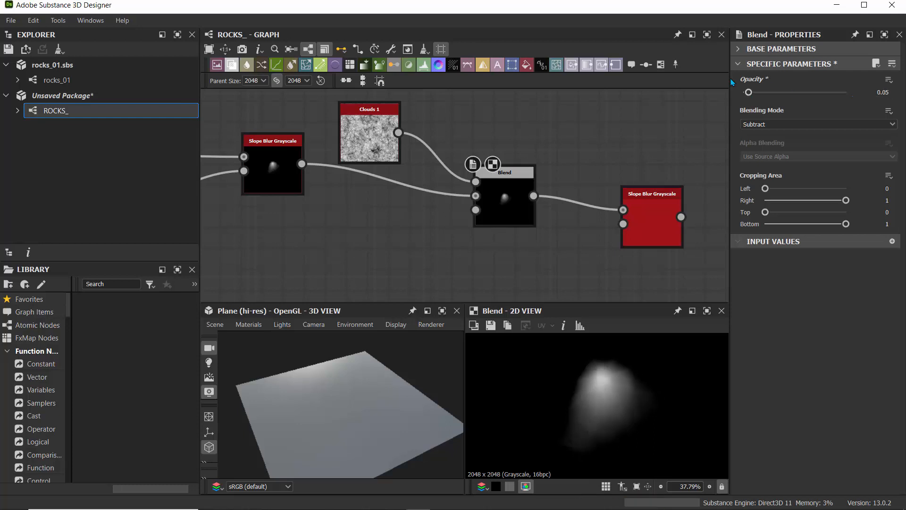
Step: Connect the Clouds 1 output to the third Slope Blur Grayscale node's slope input and preview that node
mouse_move(367, 133)
mouse_down()
mouse_move(356, 230)
mouse_move(376, 132)
mouse_up()
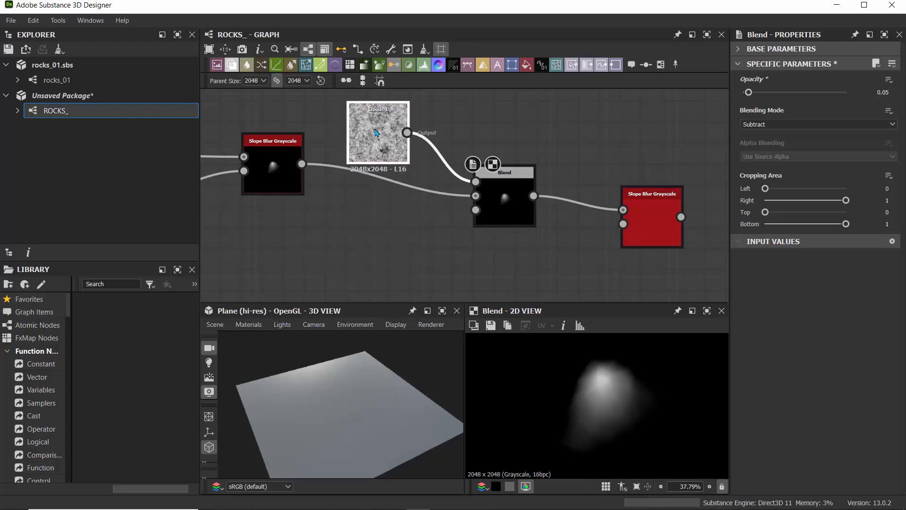
drag(645, 201, 651, 161)
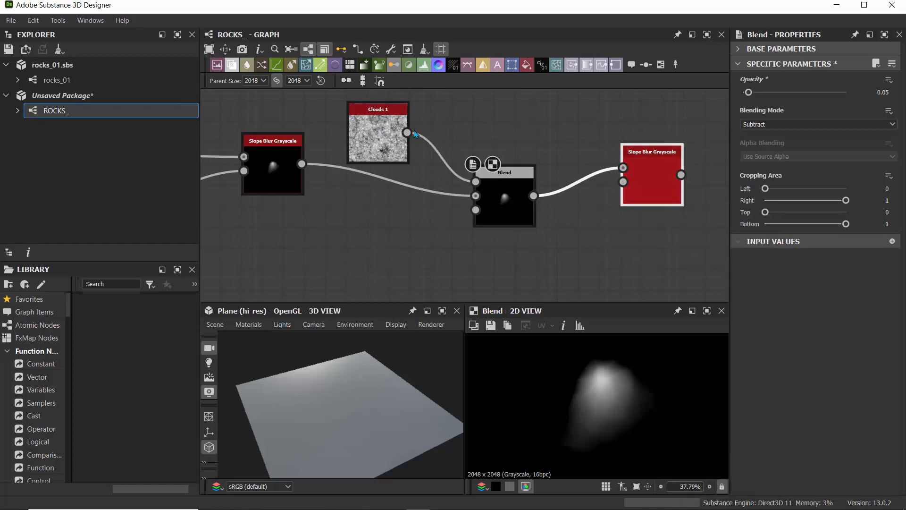
drag(407, 133, 625, 189)
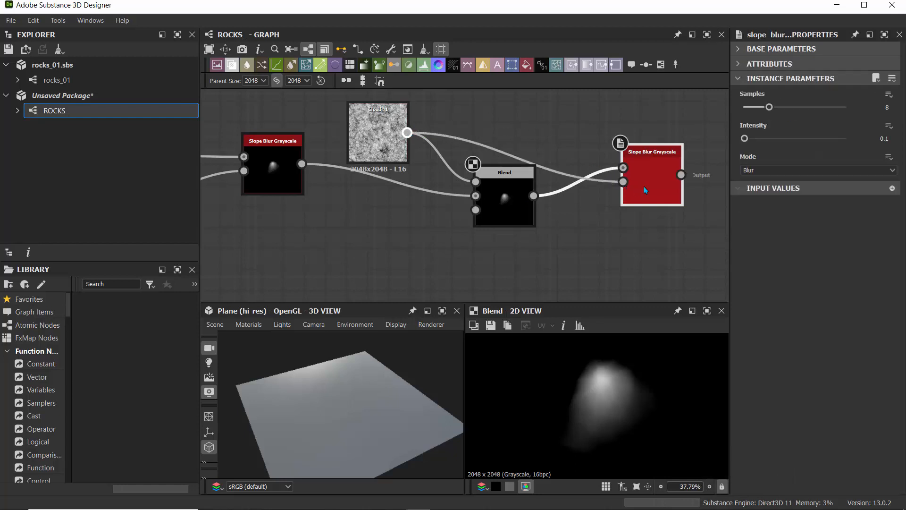
double_click(652, 176)
scroll(653, 176, up, 4)
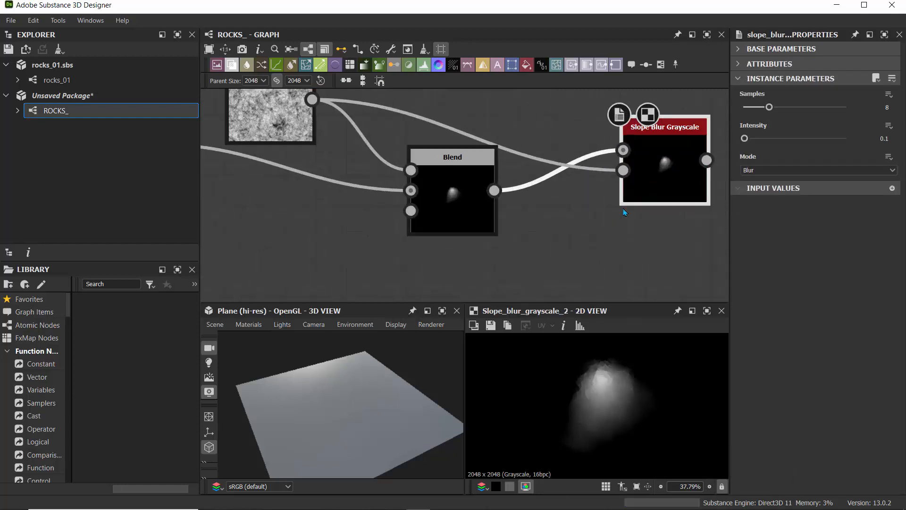
middle_drag(608, 212, 482, 259)
scroll(607, 406, up, 3)
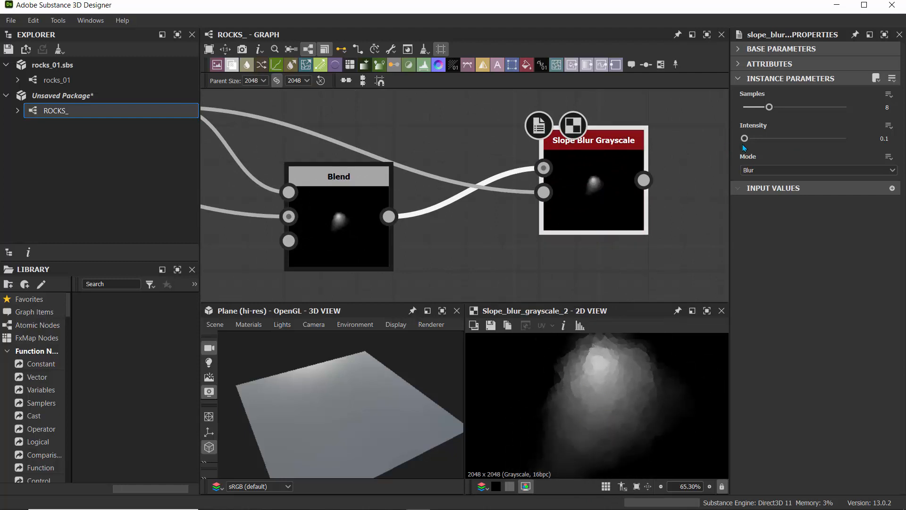
Step: Set the third Slope Blur Grayscale node's Samples to 32 and Intensity to 0.025
drag(769, 106, 852, 107)
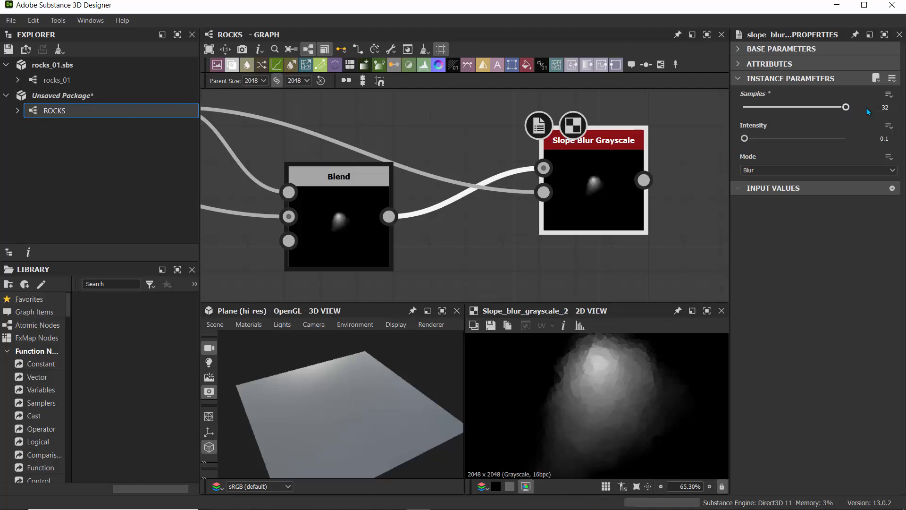
scroll(528, 194, down, 1)
middle_drag(505, 214, 477, 203)
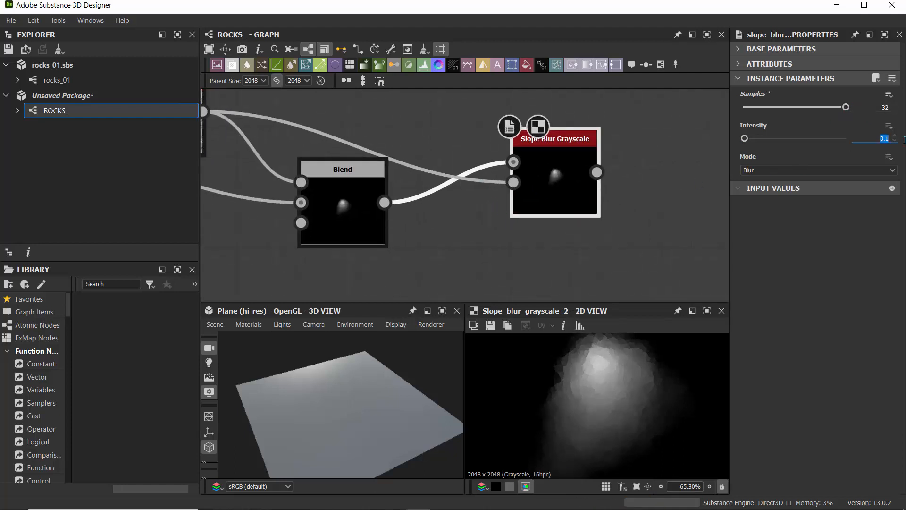
text(.025)
key(Return)
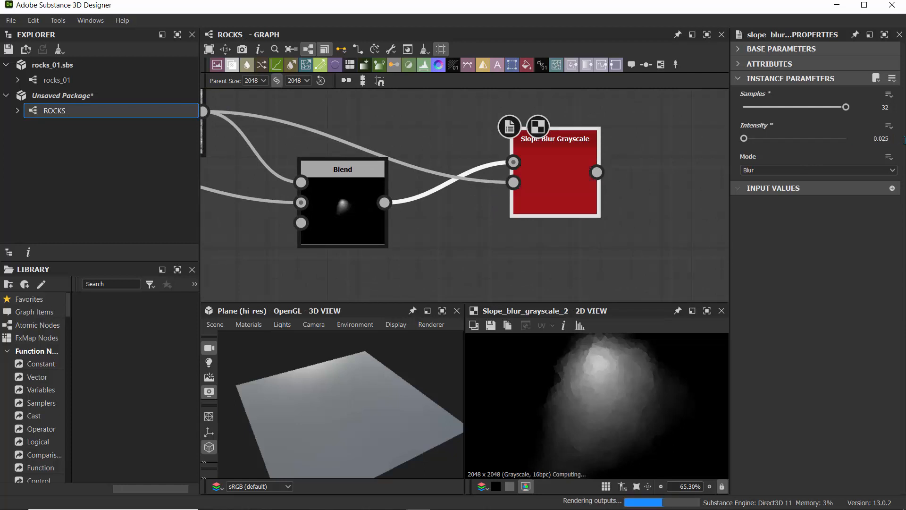
scroll(574, 416, up, 1)
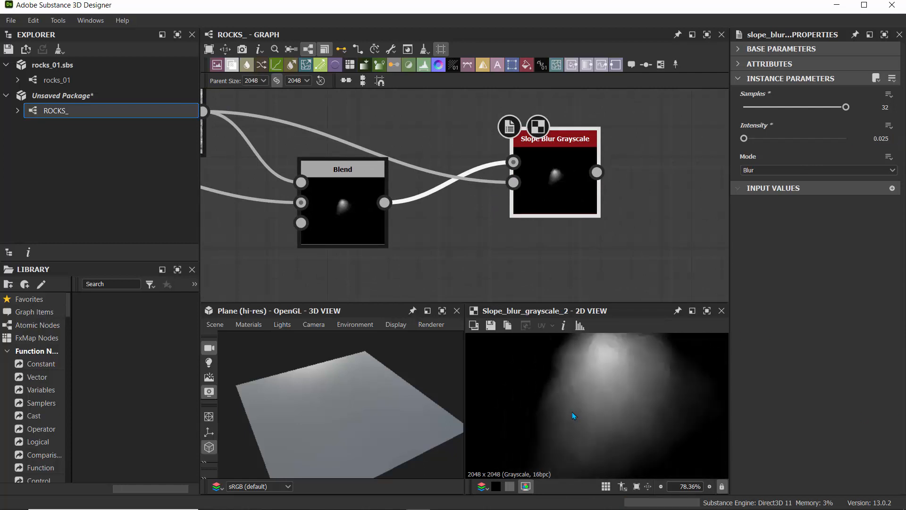
Step: Move the third Slope Blur Grayscale node closer to the graph's output nodes
drag(527, 306, 532, 340)
scroll(554, 269, down, 7)
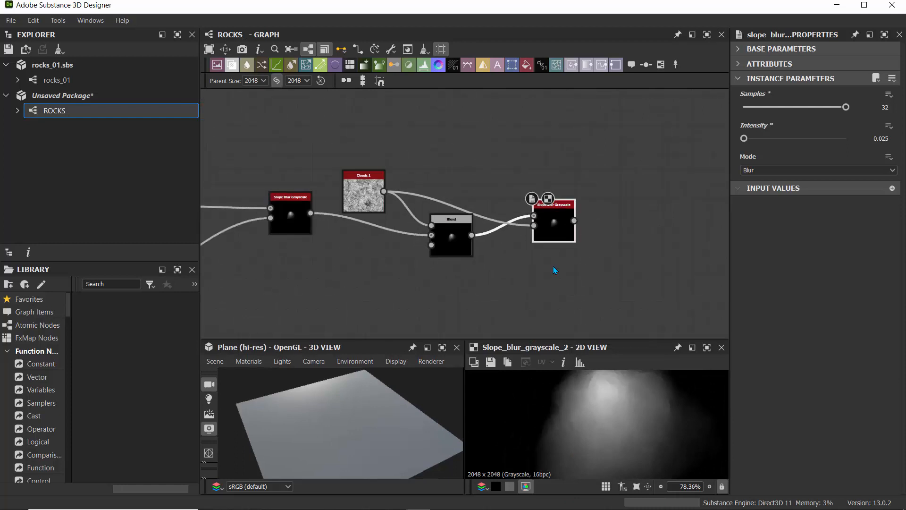
scroll(554, 269, up, 2)
middle_drag(554, 269, 381, 258)
scroll(380, 258, down, 3)
middle_drag(522, 275, 439, 256)
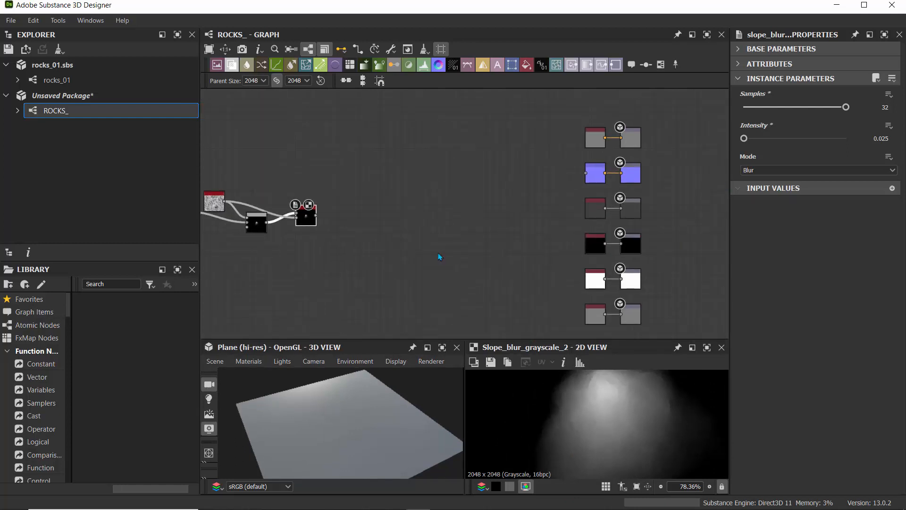
drag(309, 217, 397, 224)
Step: Add a Blur node with Intensity 0 and feed it from the third Slope Blur Grayscale node
scroll(410, 200, up, 2)
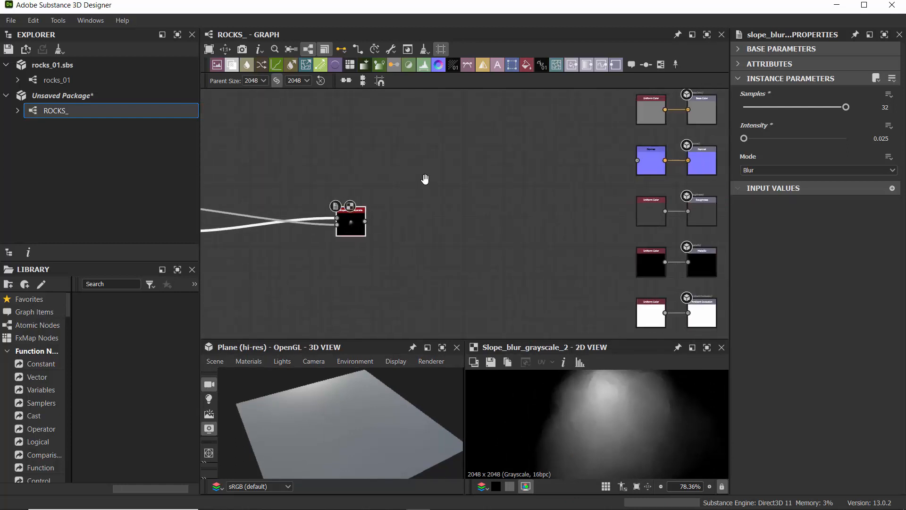
key(space)
text(blur)
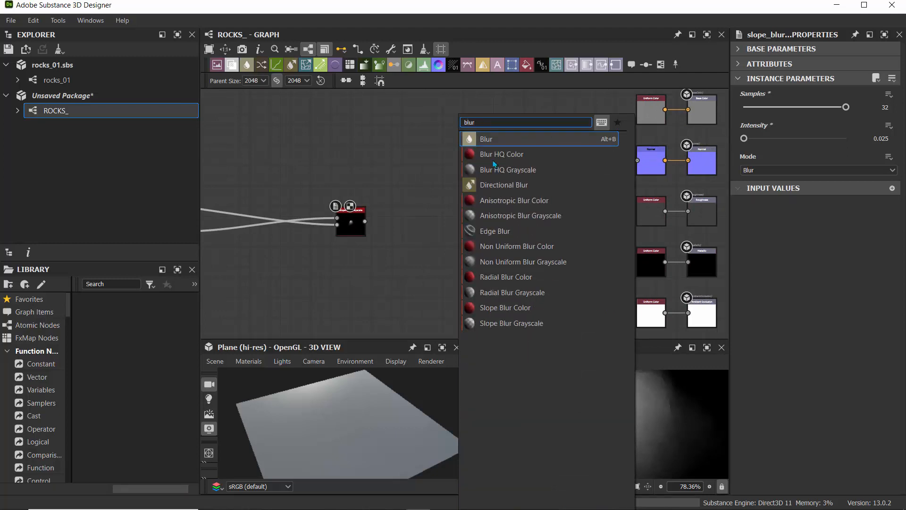
click(491, 139)
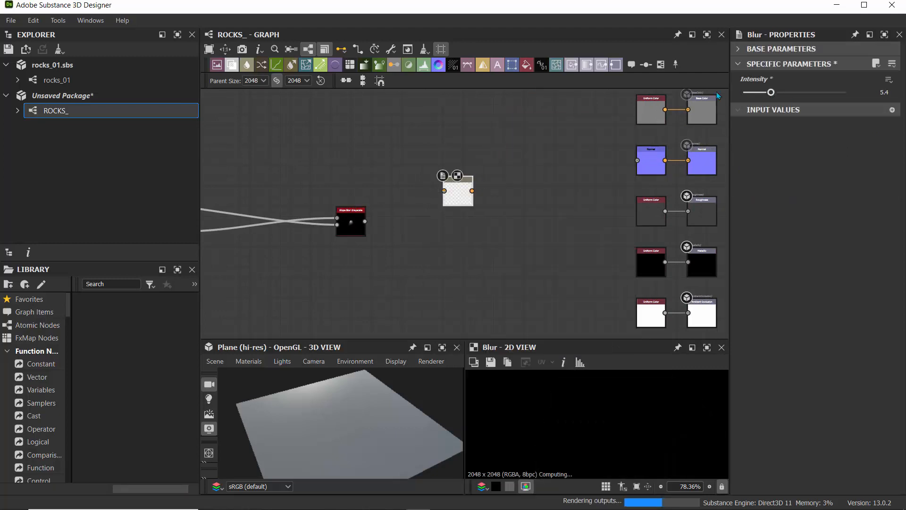
scroll(420, 185, up, 2)
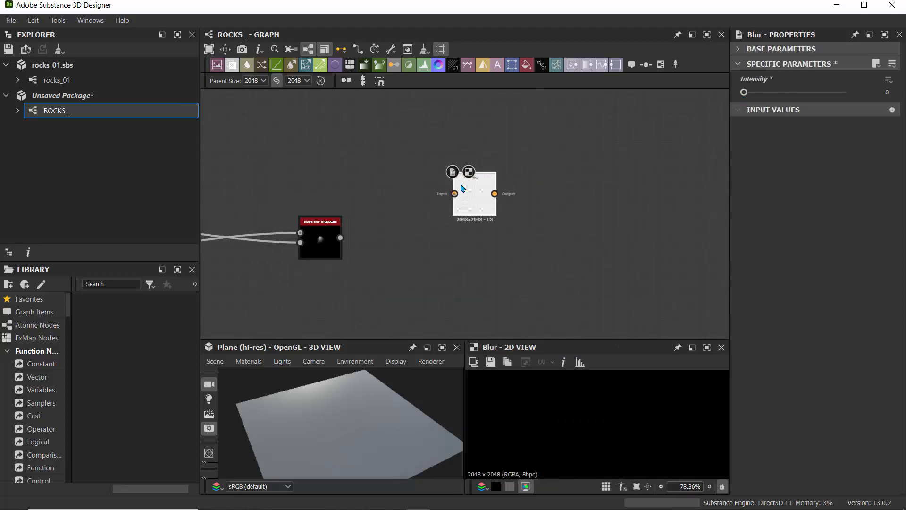
drag(462, 188, 462, 232)
drag(340, 237, 455, 238)
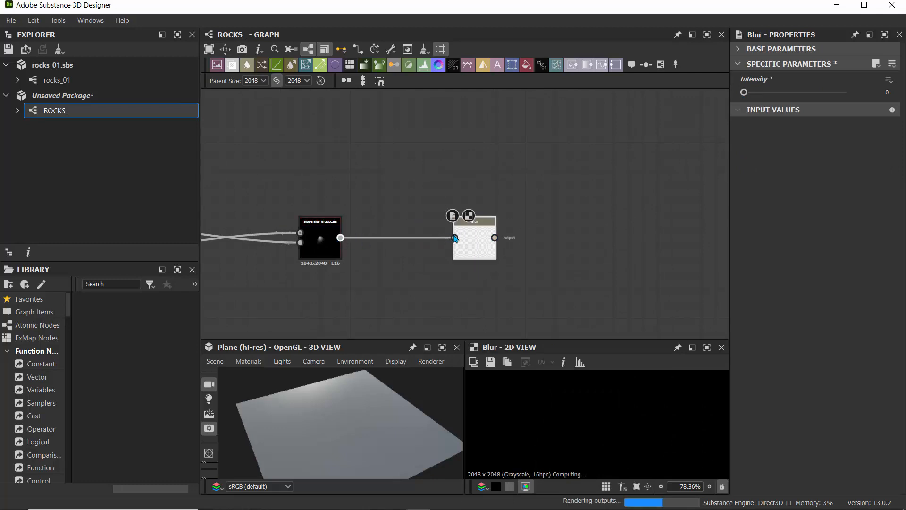
Step: Set the Normal node's Intensity to 12, feed it from the Blur node, and inspect the rock's relief in 3D
scroll(490, 166, down, 2)
middle_drag(490, 166, 401, 203)
scroll(550, 200, up, 1)
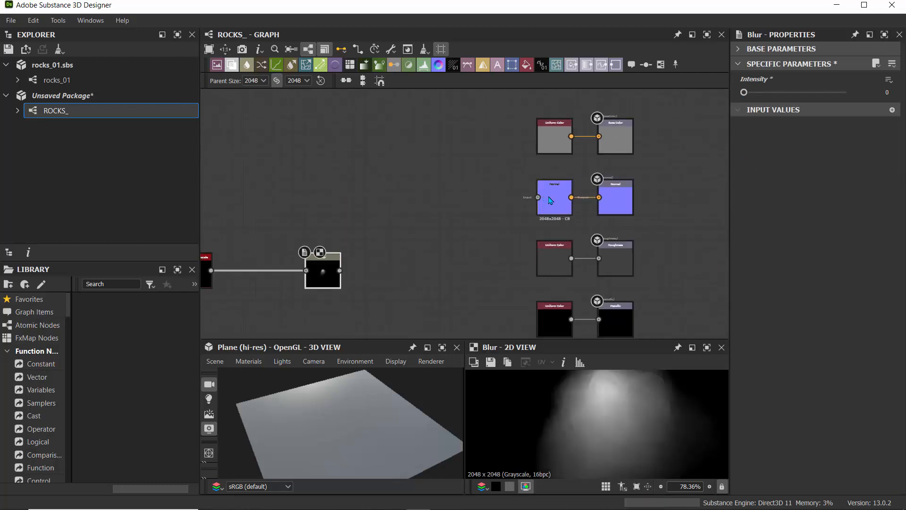
click(550, 200)
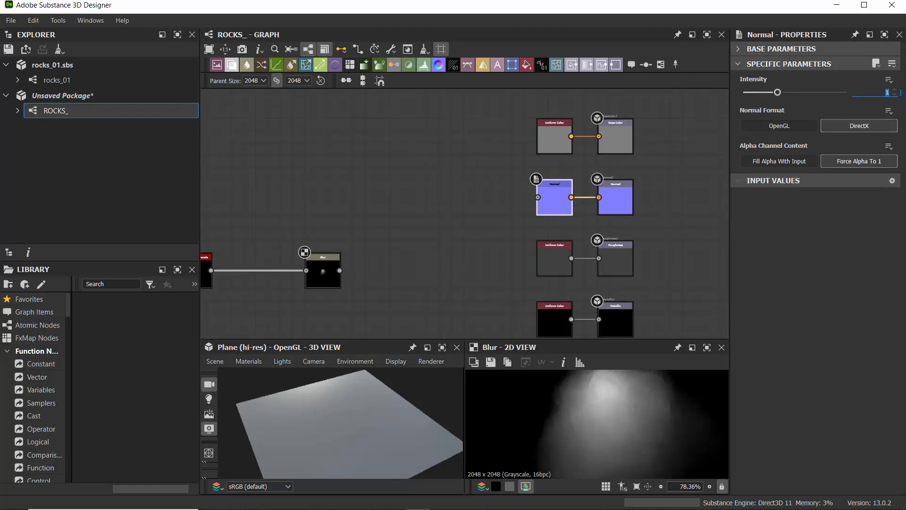
text(12)
key(Return)
drag(340, 270, 539, 199)
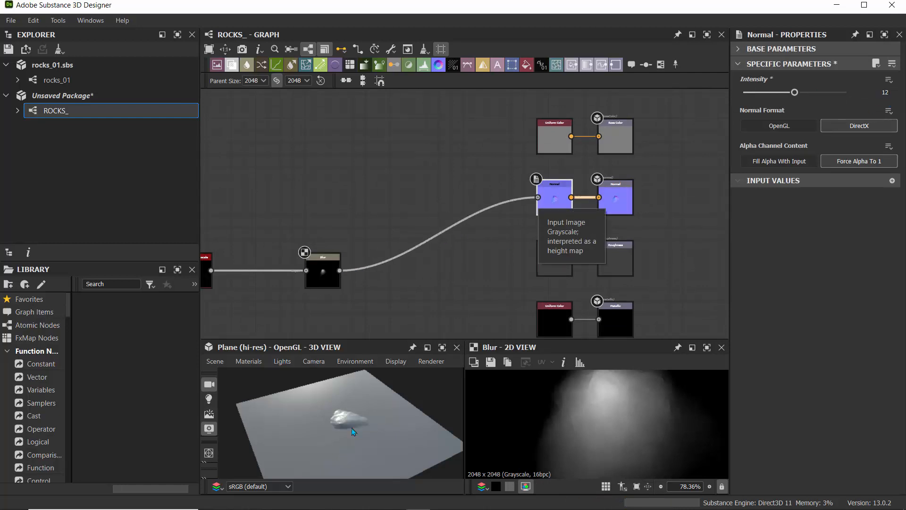
scroll(304, 453, up, 5)
scroll(345, 439, up, 3)
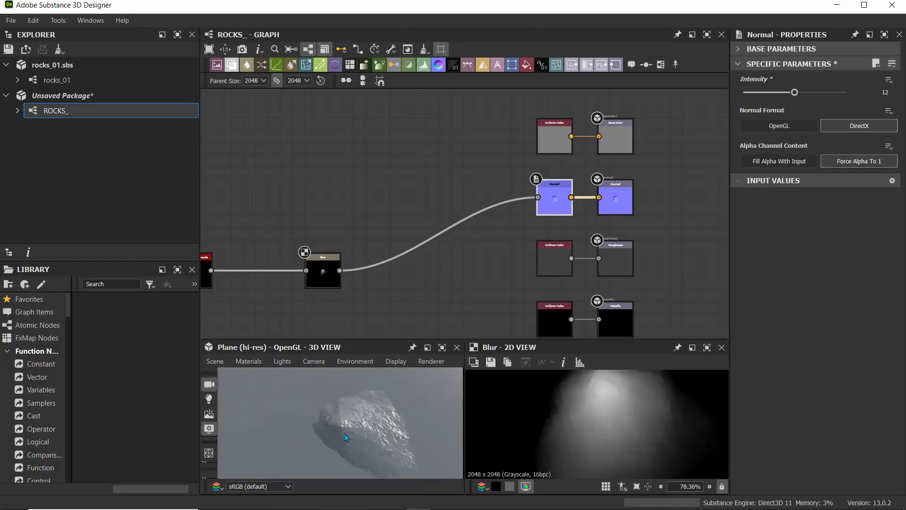
drag(309, 441, 333, 429)
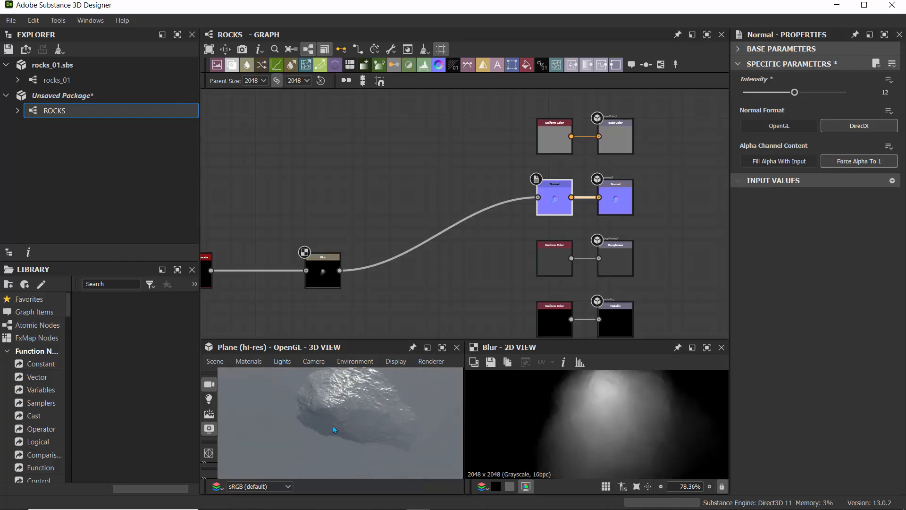
drag(354, 336, 354, 281)
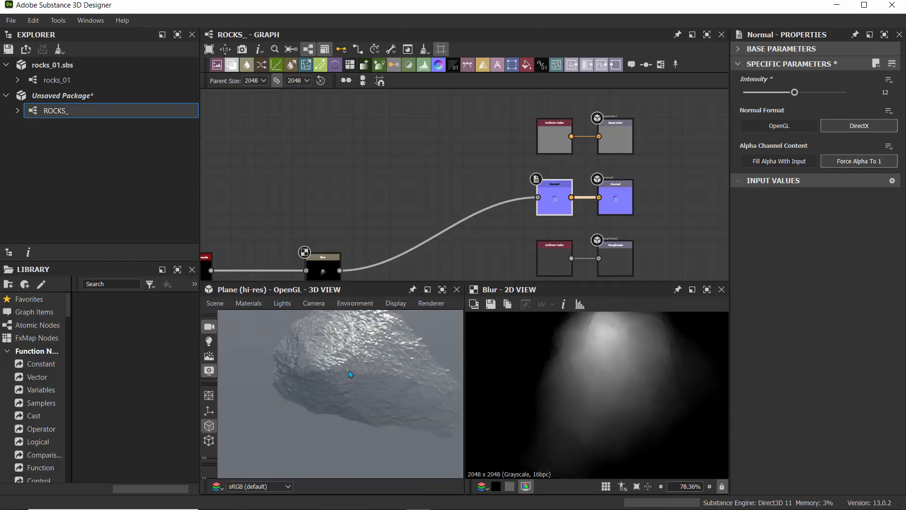
drag(350, 374, 307, 403)
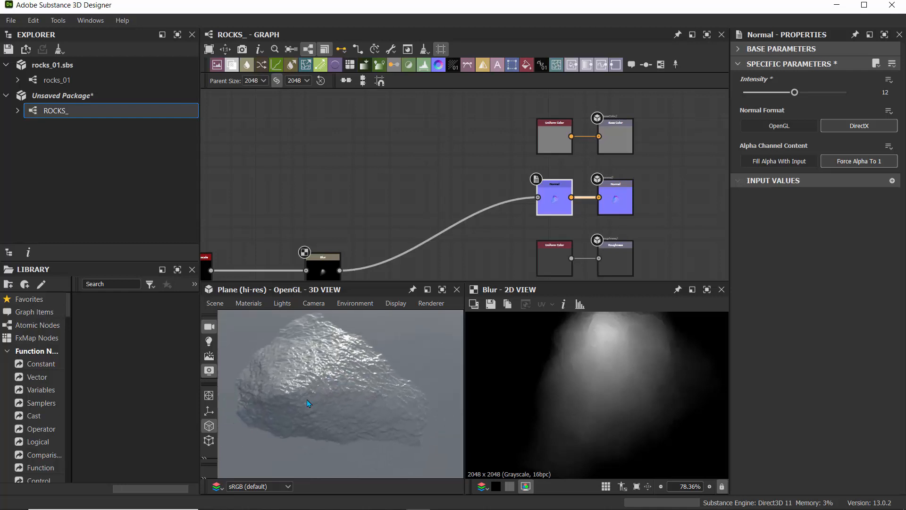
Step: Replace the Uniform Color node feeding the Ambient Occlusion output with an Ambient Occlusion (HBAO) node fed by the Blur node
drag(395, 282, 401, 315)
middle_drag(549, 240, 746, 162)
scroll(523, 234, up, 2)
middle_drag(523, 234, 248, 167)
drag(581, 265, 476, 238)
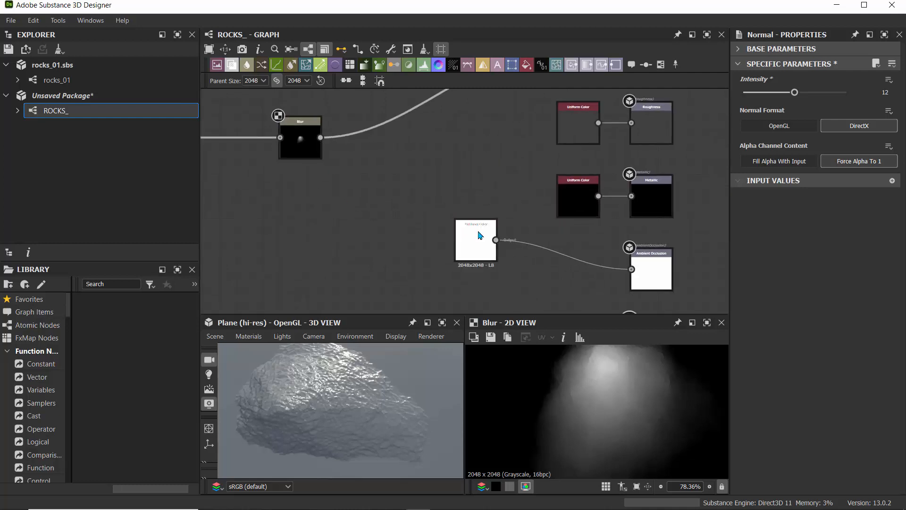
key(Delete)
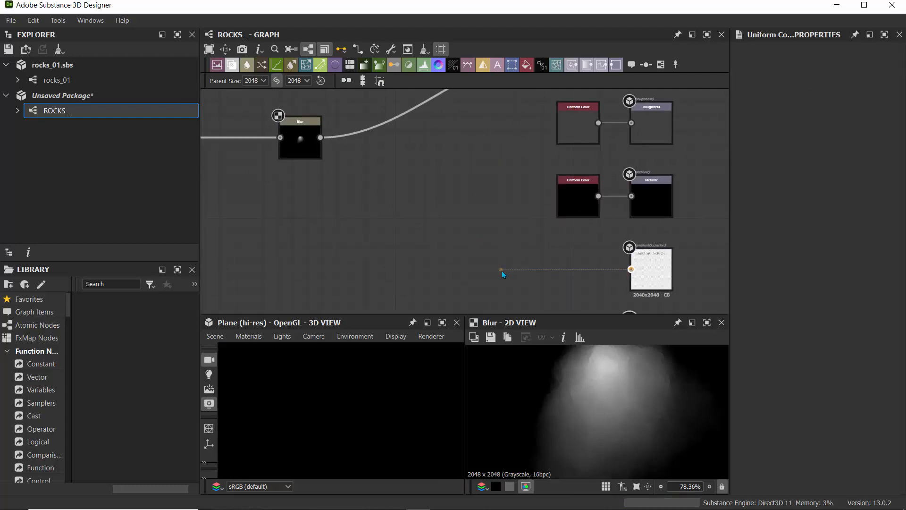
drag(502, 270, 502, 270)
text(hba)
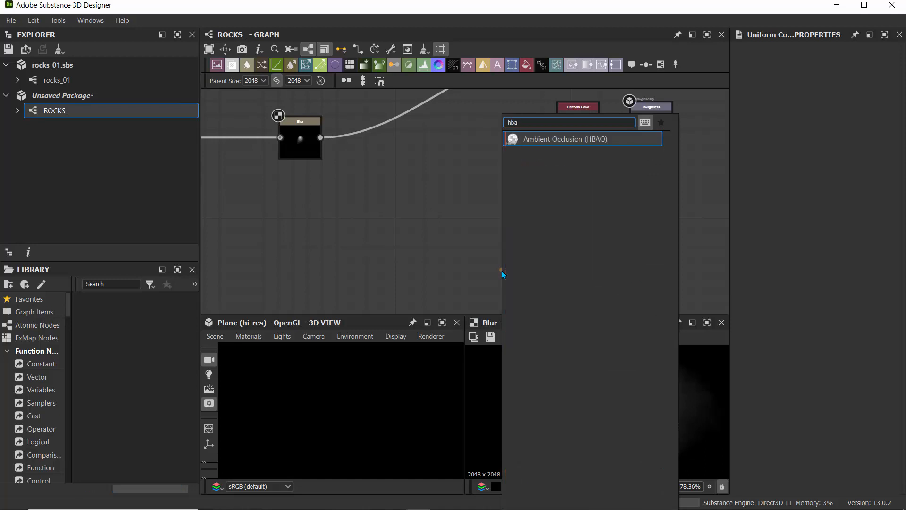
click(568, 140)
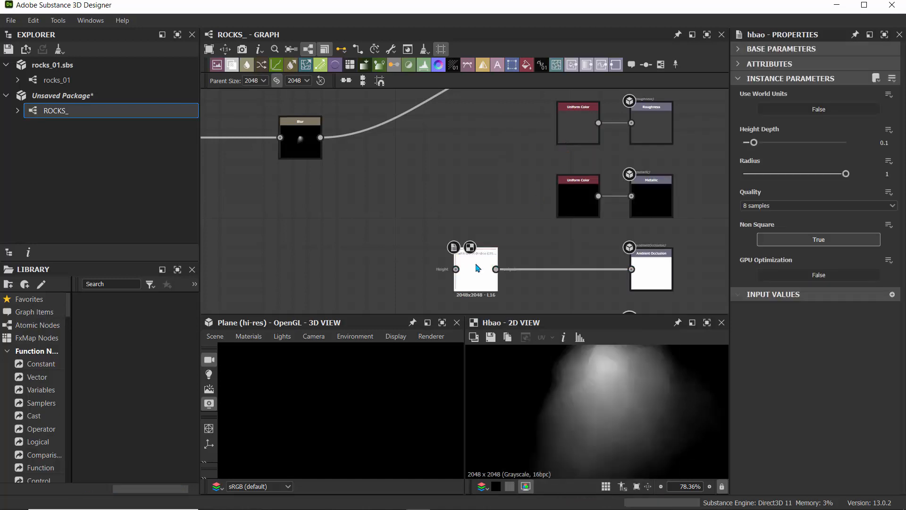
drag(320, 137, 500, 269)
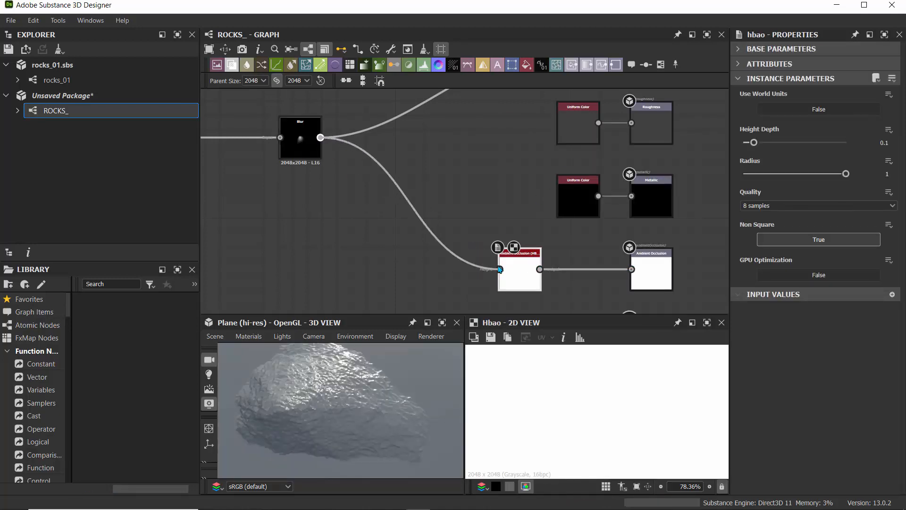
Step: Examine the HBAO node's ambient occlusion map in 2D and the rock's shading in 3D
scroll(585, 359, up, 2)
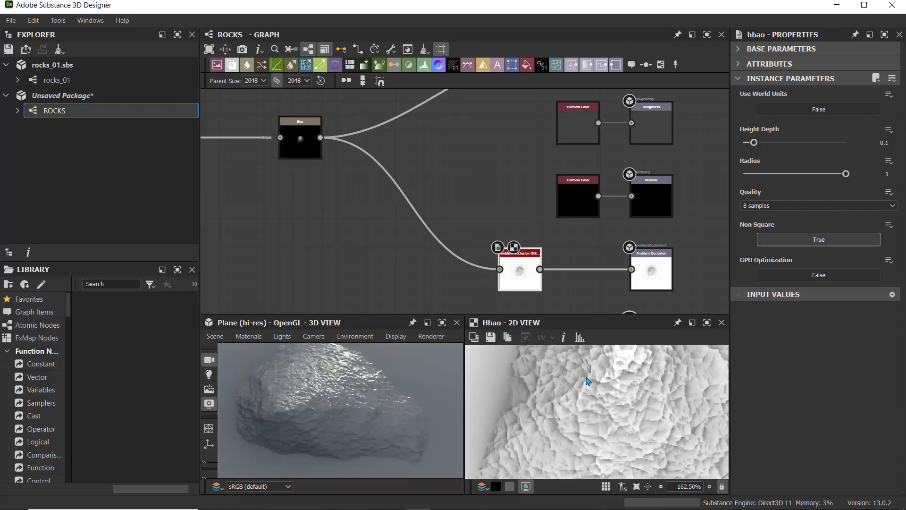
drag(576, 303, 576, 274)
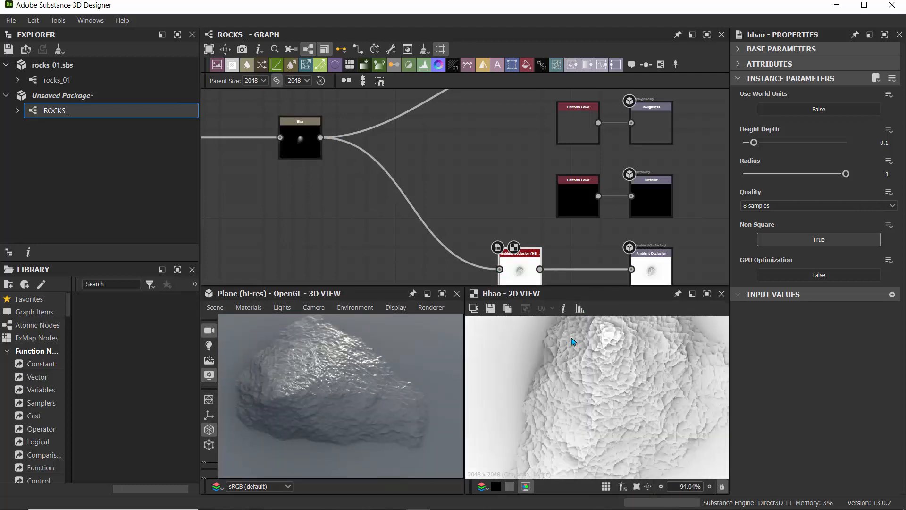
scroll(509, 169, down, 1)
scroll(580, 207, up, 3)
scroll(579, 206, down, 2)
middle_drag(474, 137, 519, 272)
scroll(472, 184, down, 2)
middle_drag(409, 241, 526, 160)
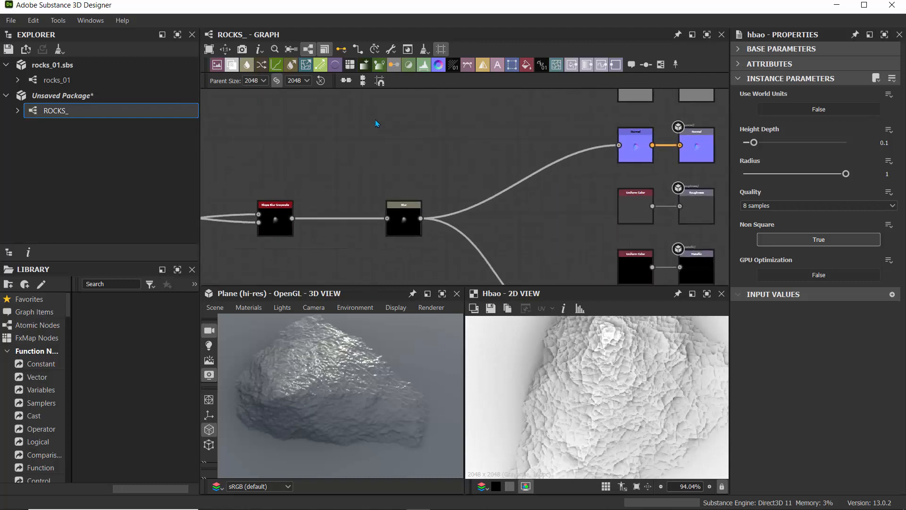
Step: Switch the 3D preview material to Metallic Roughness with Tesselation + Displacement and set its Tessellation Factor to 12
click(249, 307)
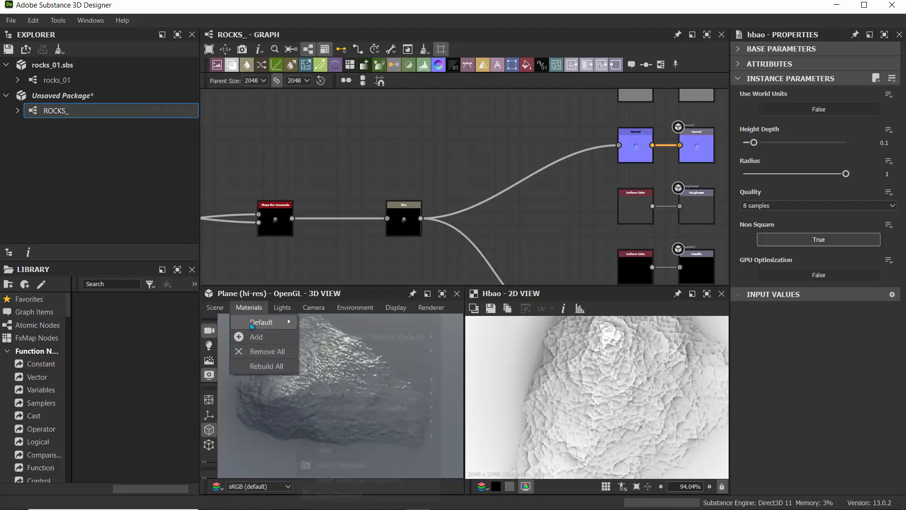
mouse_move(261, 322)
mouse_move(326, 394)
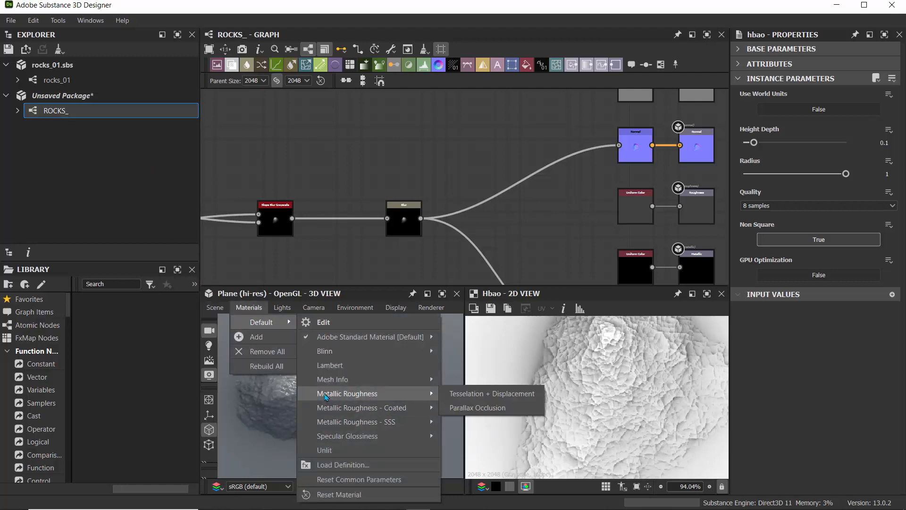
click(469, 393)
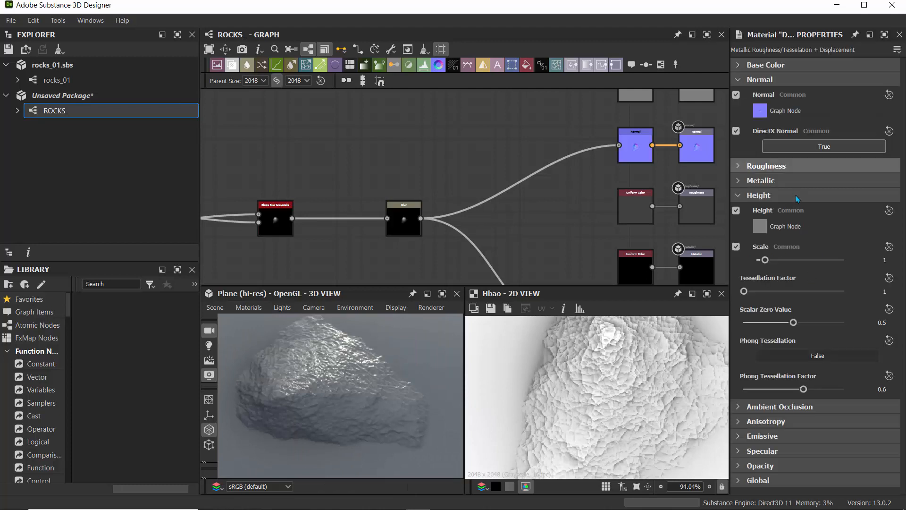
drag(747, 291, 755, 294)
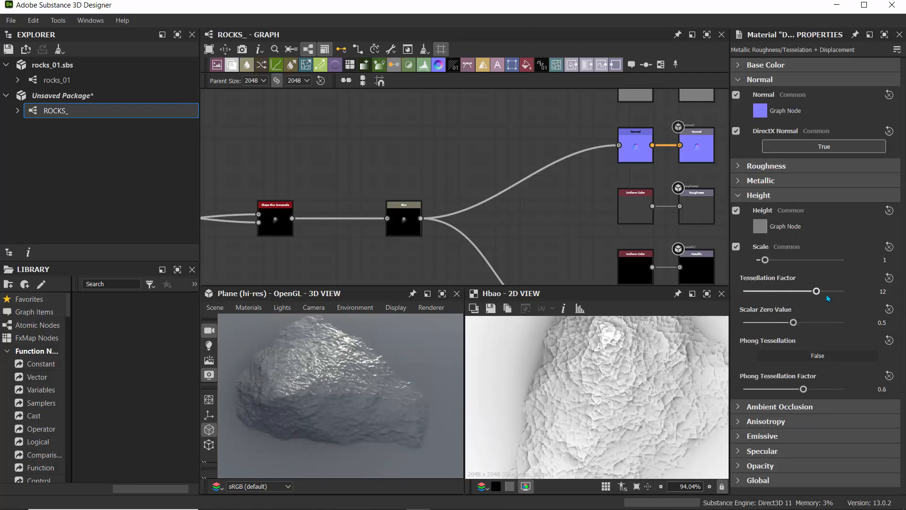
Step: Set the material's height Scale to 4.12, Tessellation Factor to 13 and Scalar Zero Value to 0.7, checking the rock's displacement in 3D
drag(310, 405, 305, 383)
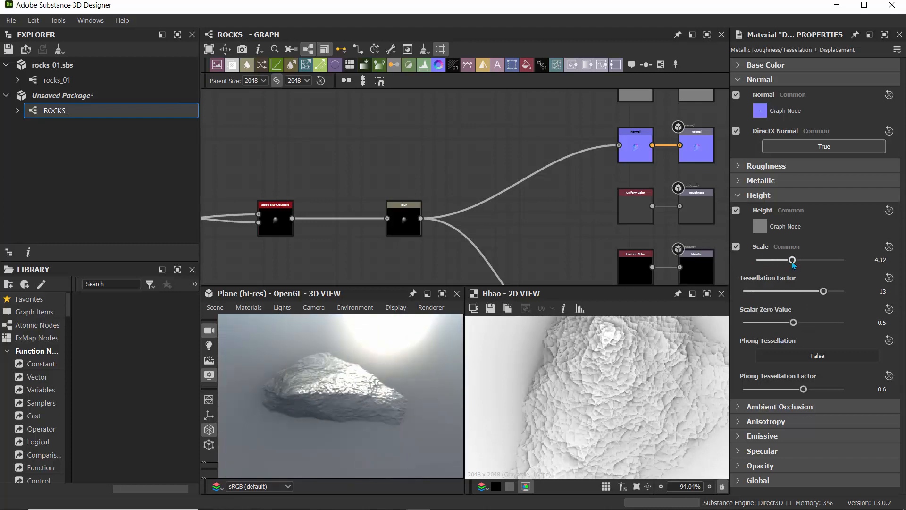
drag(810, 326, 813, 324)
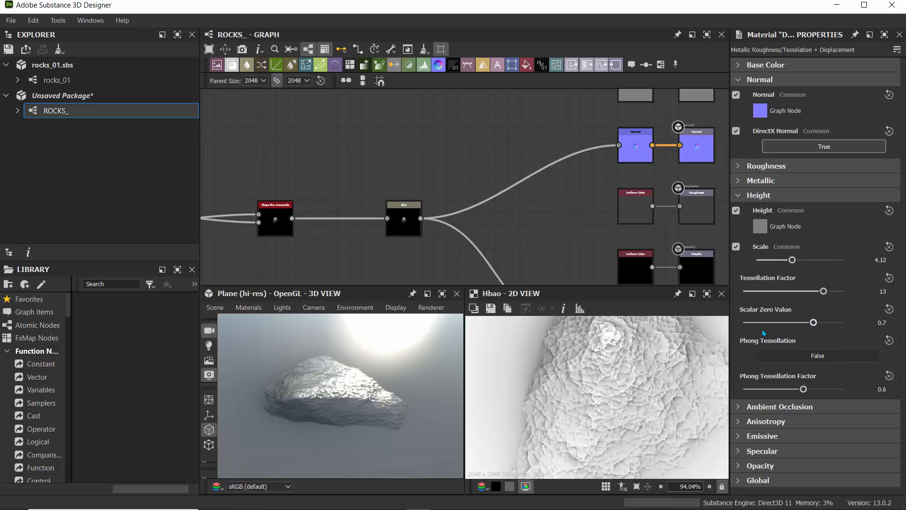
drag(340, 390, 259, 424)
Step: Add a Tile Sampler node to the graph and place it between the Blur node and the output nodes
scroll(446, 187, down, 2)
scroll(395, 183, up, 3)
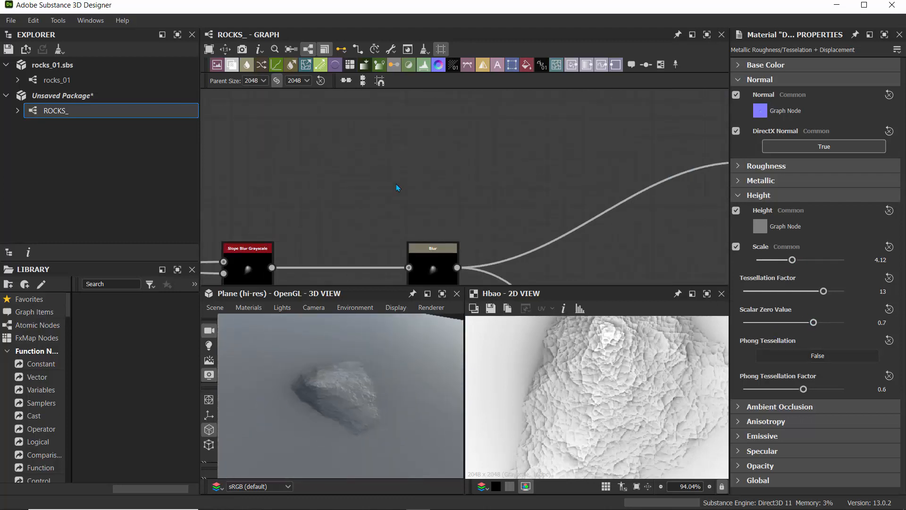
scroll(387, 181, down, 1)
middle_drag(389, 126, 384, 164)
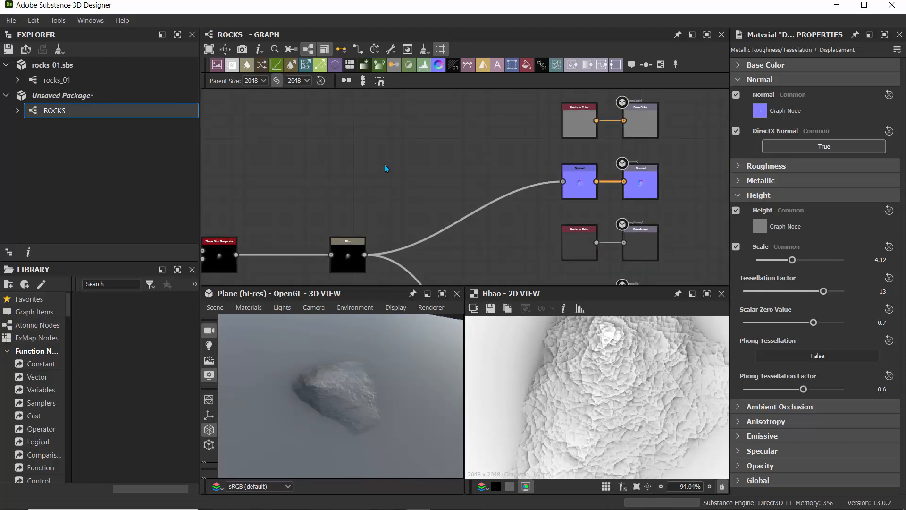
key(space)
text(tile)
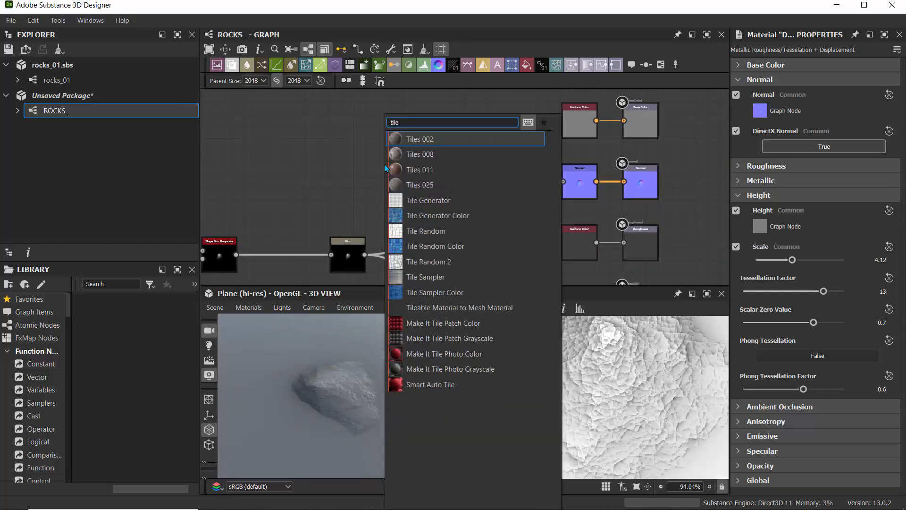
click(423, 277)
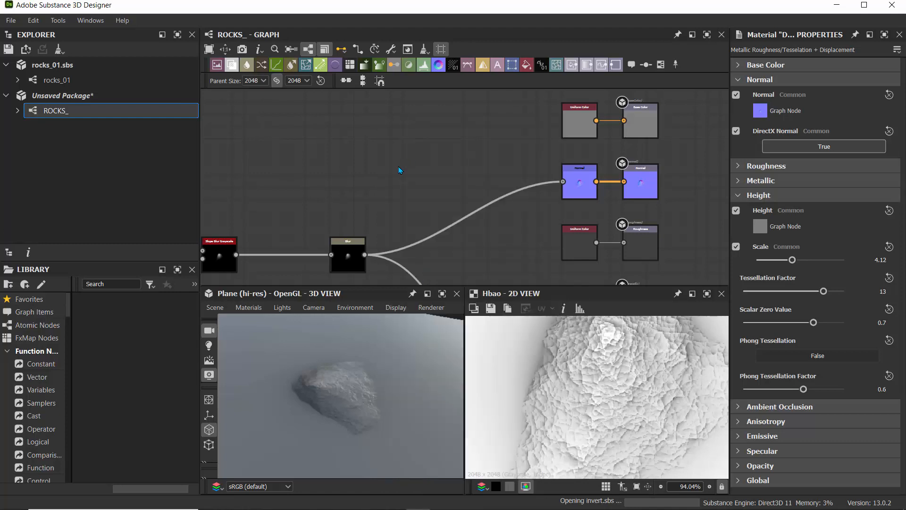
drag(398, 171, 460, 182)
Step: Set the Tile Sampler's Pattern to Pattern Input and connect the Blur node's output to its first input
click(766, 221)
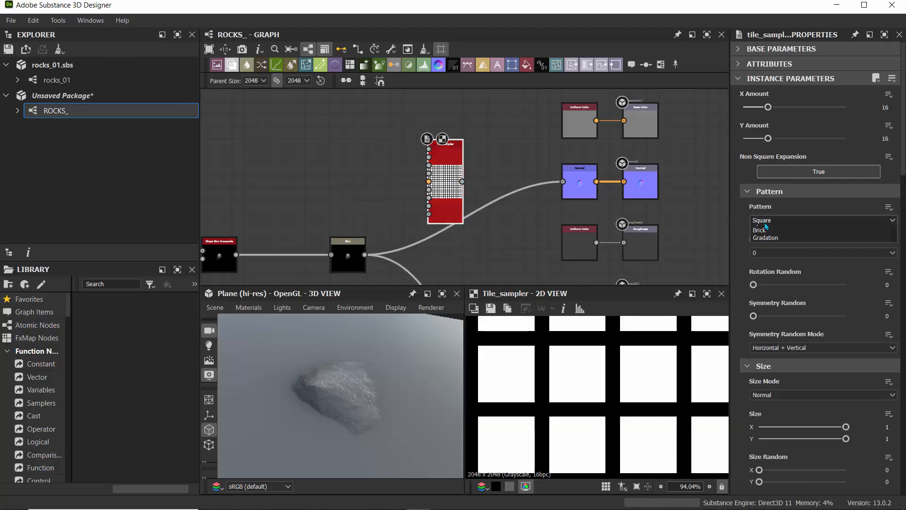
click(765, 231)
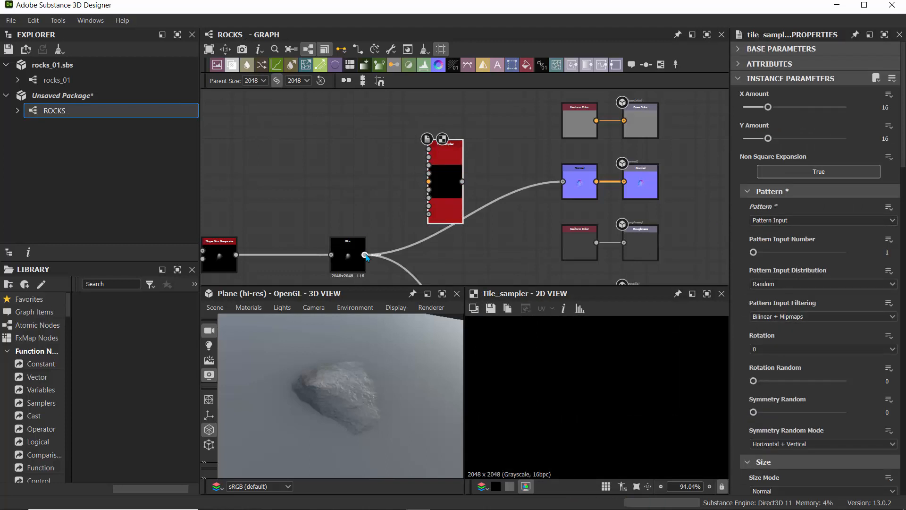
drag(426, 151, 428, 150)
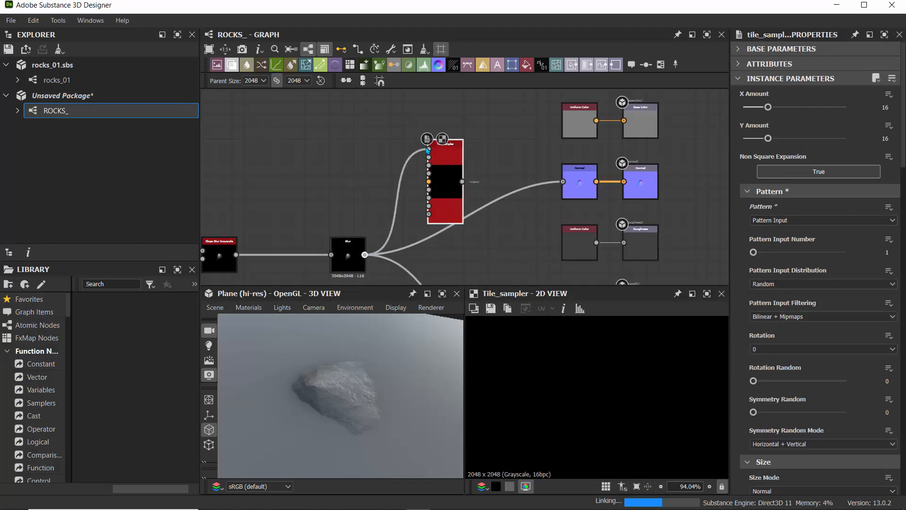
Step: Set the Tile Sampler's X Amount to 48 and Y Amount to 53
scroll(541, 368, up, 3)
scroll(541, 368, down, 3)
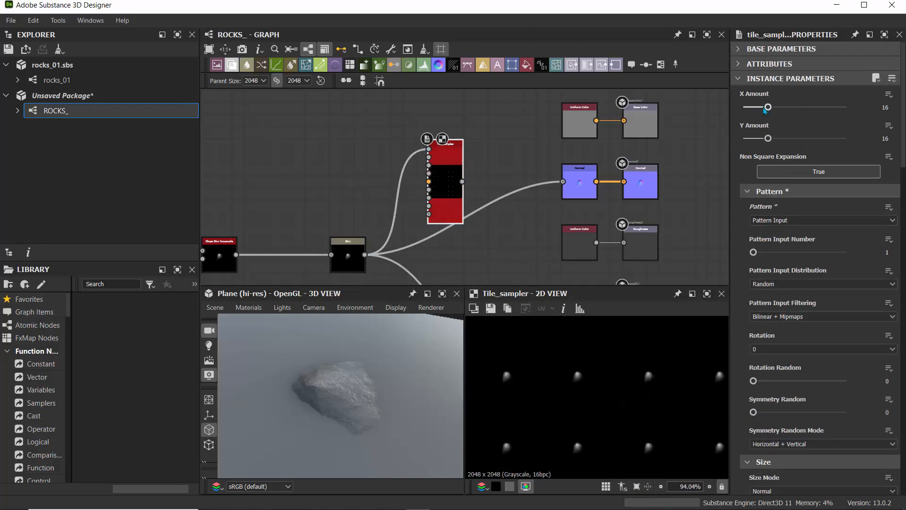
drag(768, 107, 820, 107)
drag(777, 140, 828, 138)
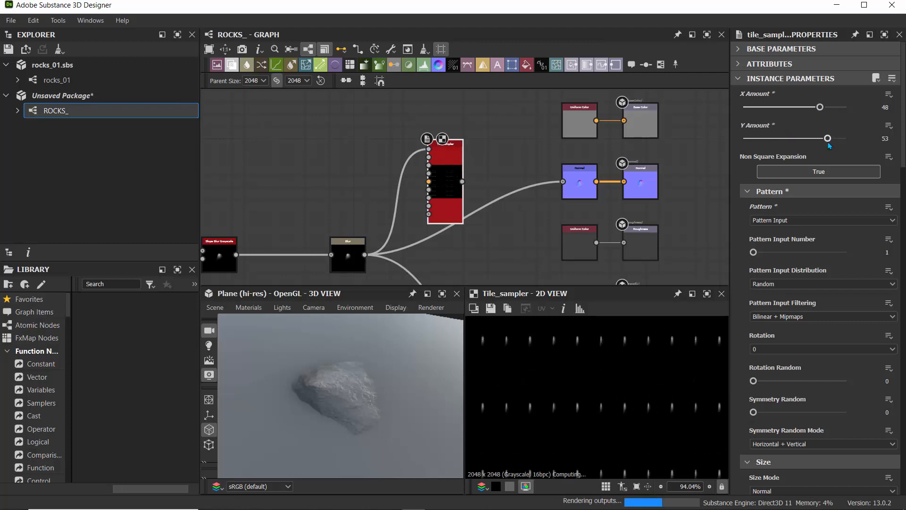
Step: Move the Tile Sampler clear of the wires and delete the Blur node's links to the Tile Sampler and the Normal node
drag(444, 155, 468, 118)
drag(389, 165, 427, 217)
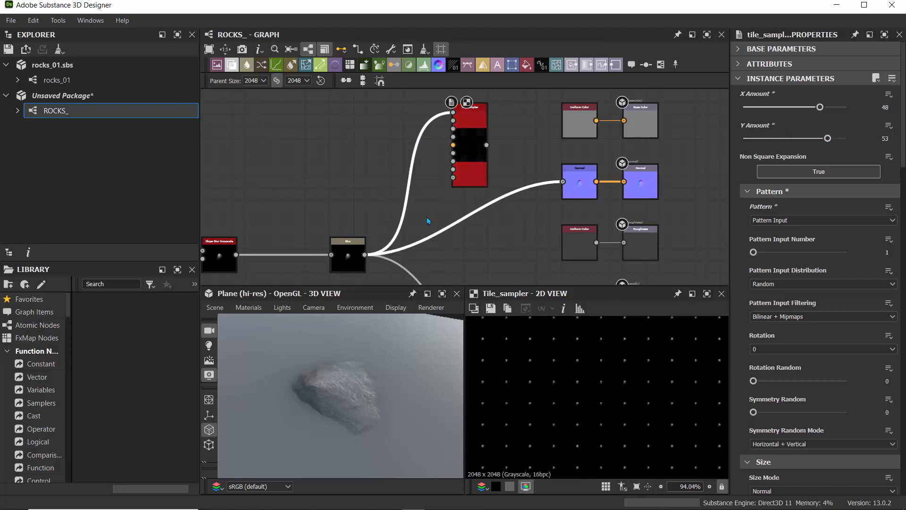
key(Delete)
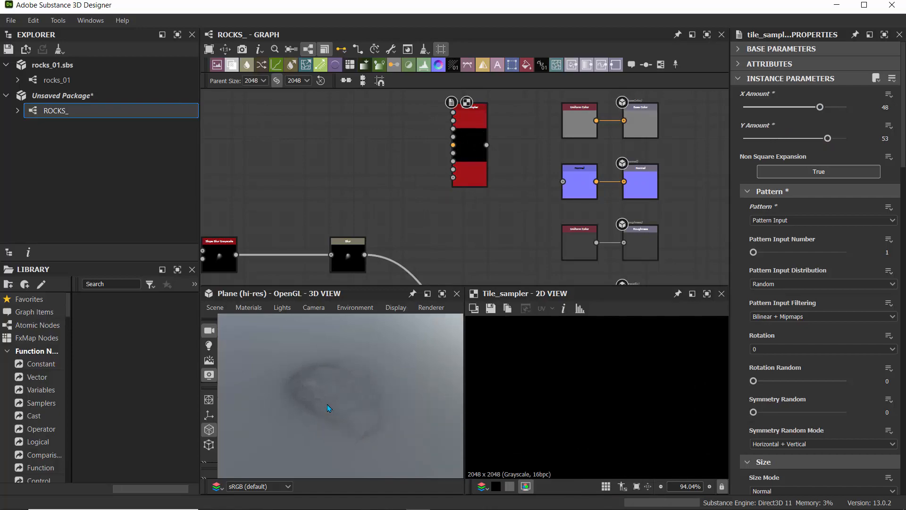